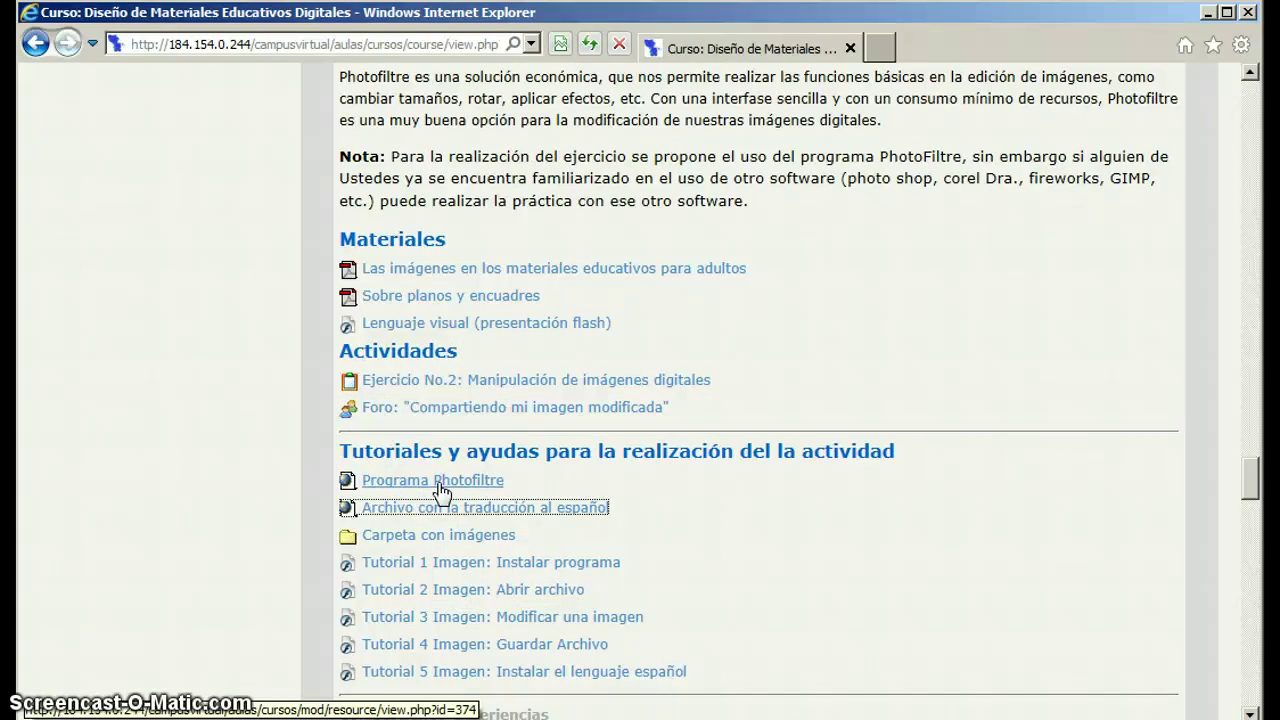
Save the Programa Photofiltre installer from the course page, then run pf-setup-en.exe from the cleared download list
{"action": "left_click", "coordinate": [439, 485]}
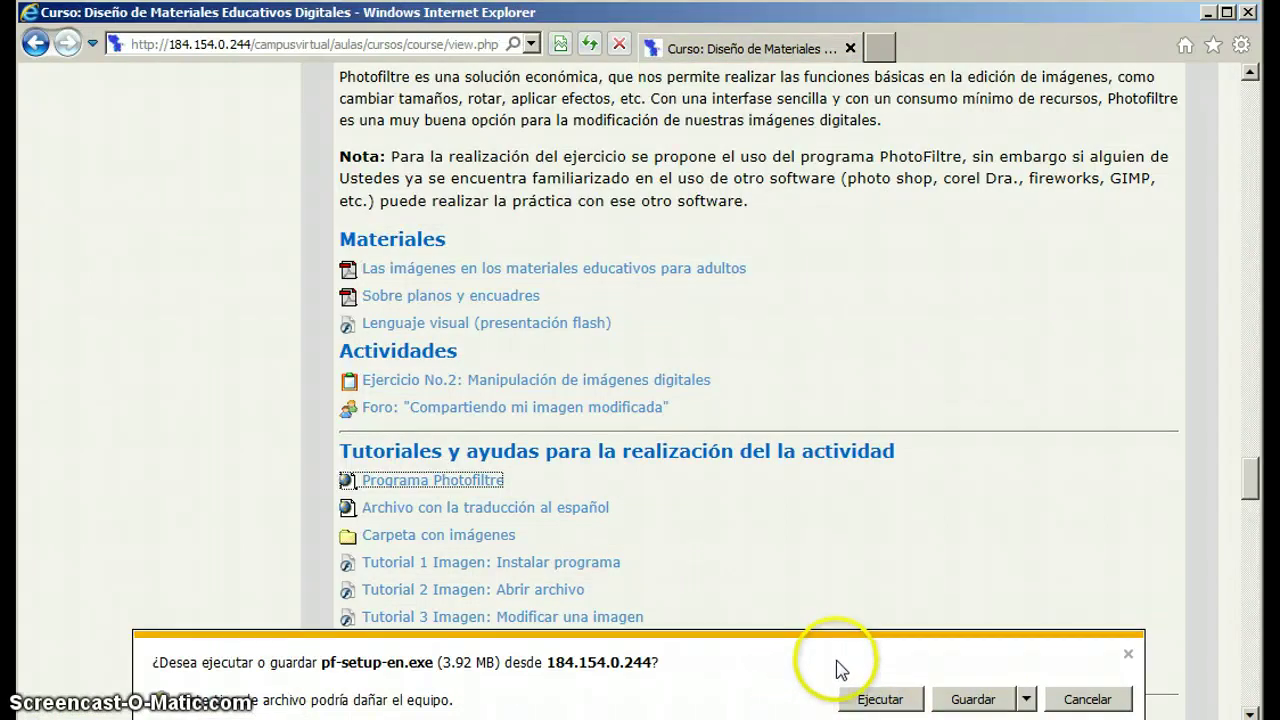
{"action": "left_click", "coordinate": [973, 700]}
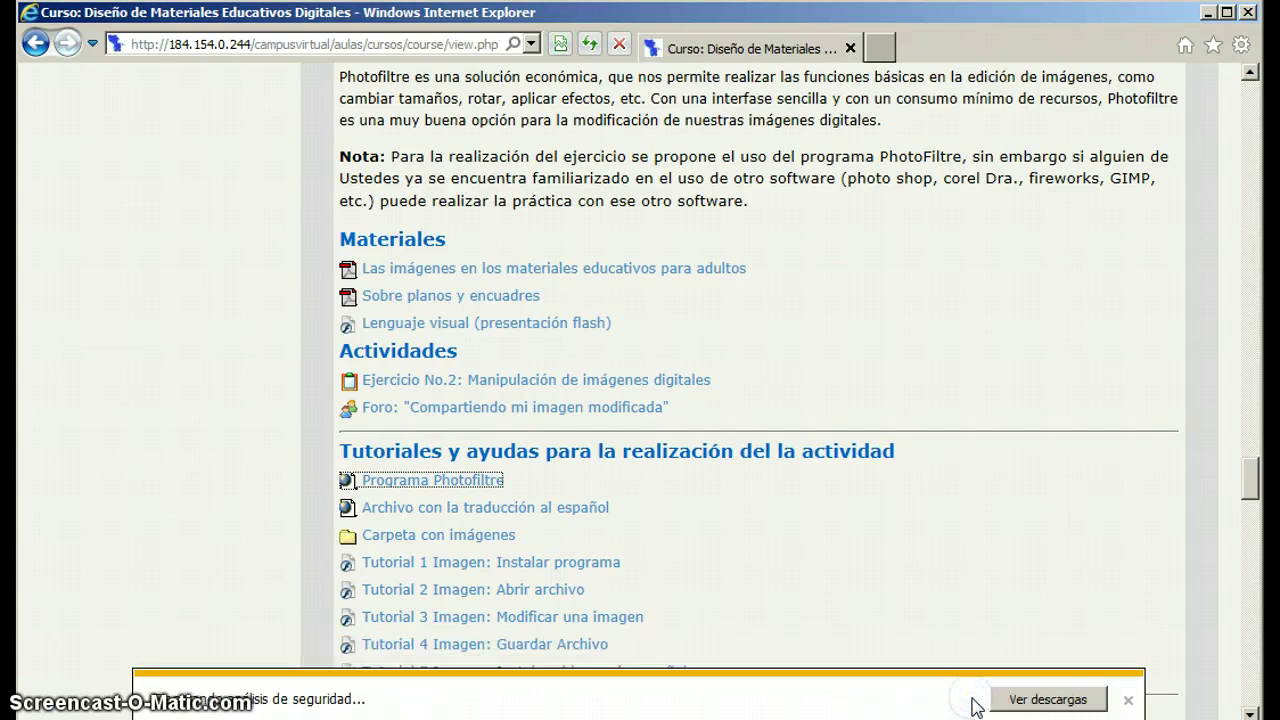
{"action": "left_click", "coordinate": [1012, 700]}
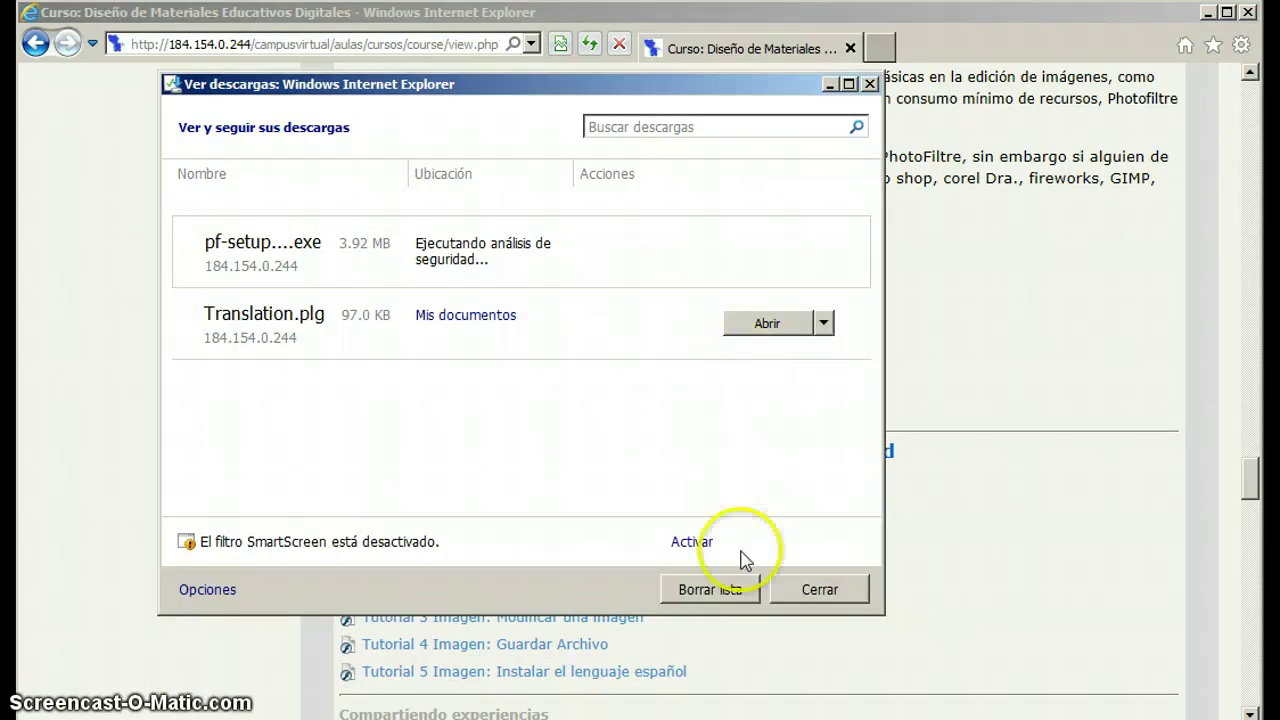
{"action": "left_click", "coordinate": [728, 590]}
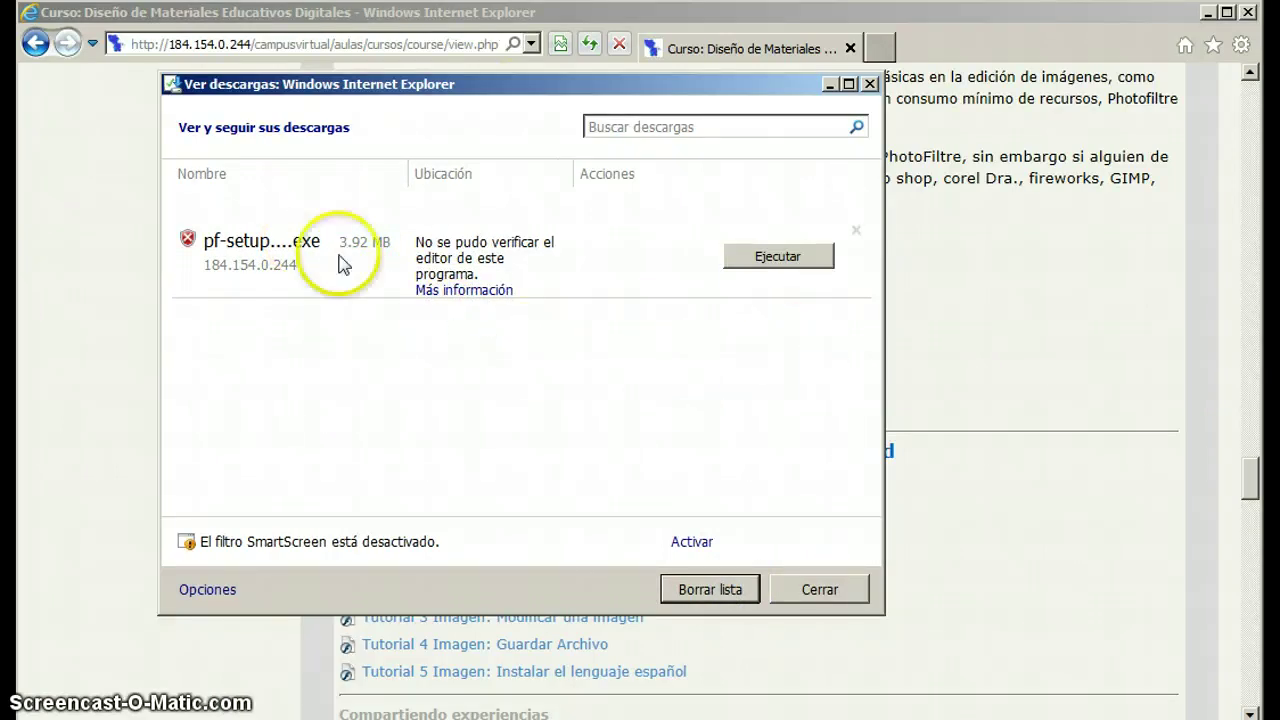
{"action": "left_click", "coordinate": [775, 259]}
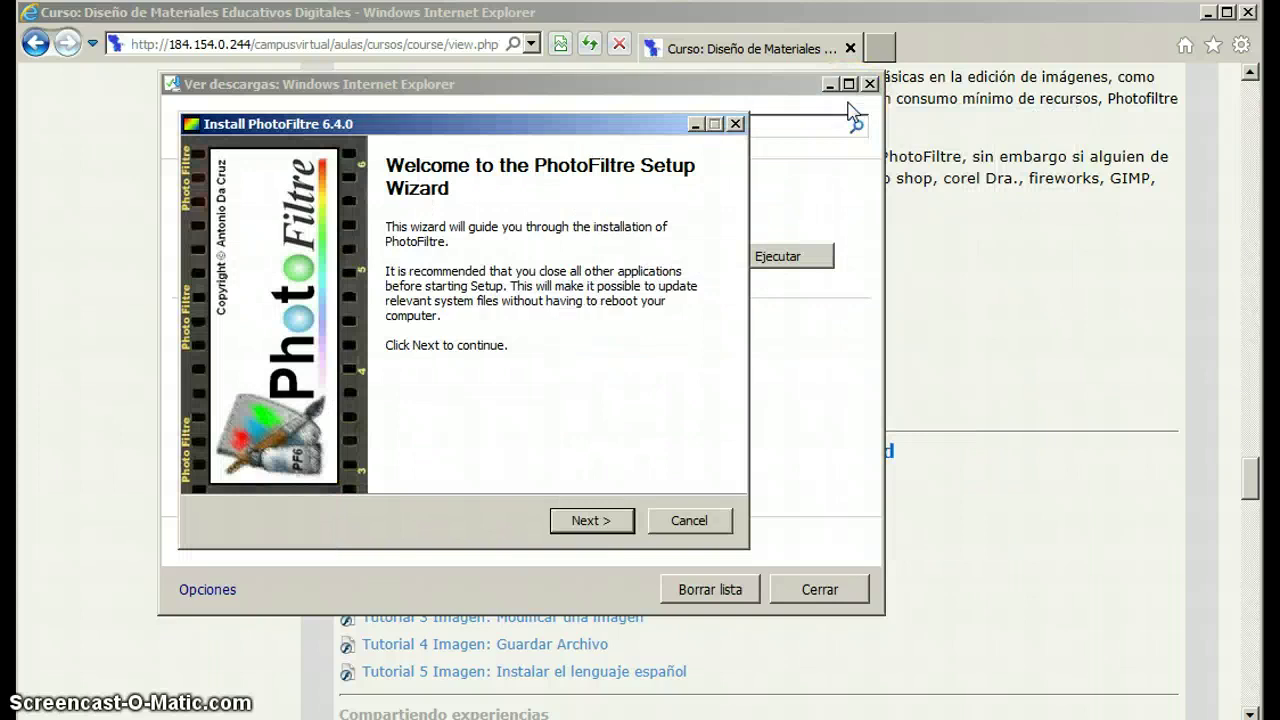
Accept the PhotoFiltre license agreement and keep the default destination folder C:\Program Files\PhotoFiltre and Start Menu folder PhotoFiltre
{"action": "left_click", "coordinate": [592, 520]}
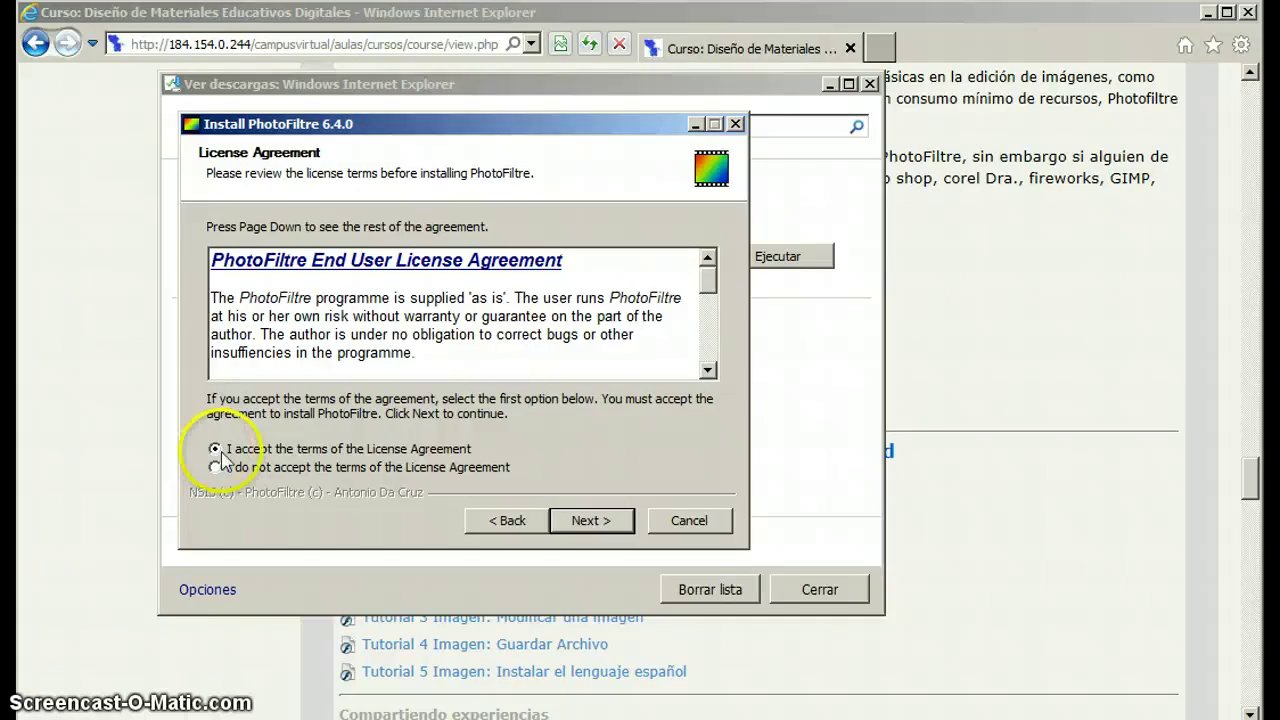
{"action": "left_click", "coordinate": [589, 522]}
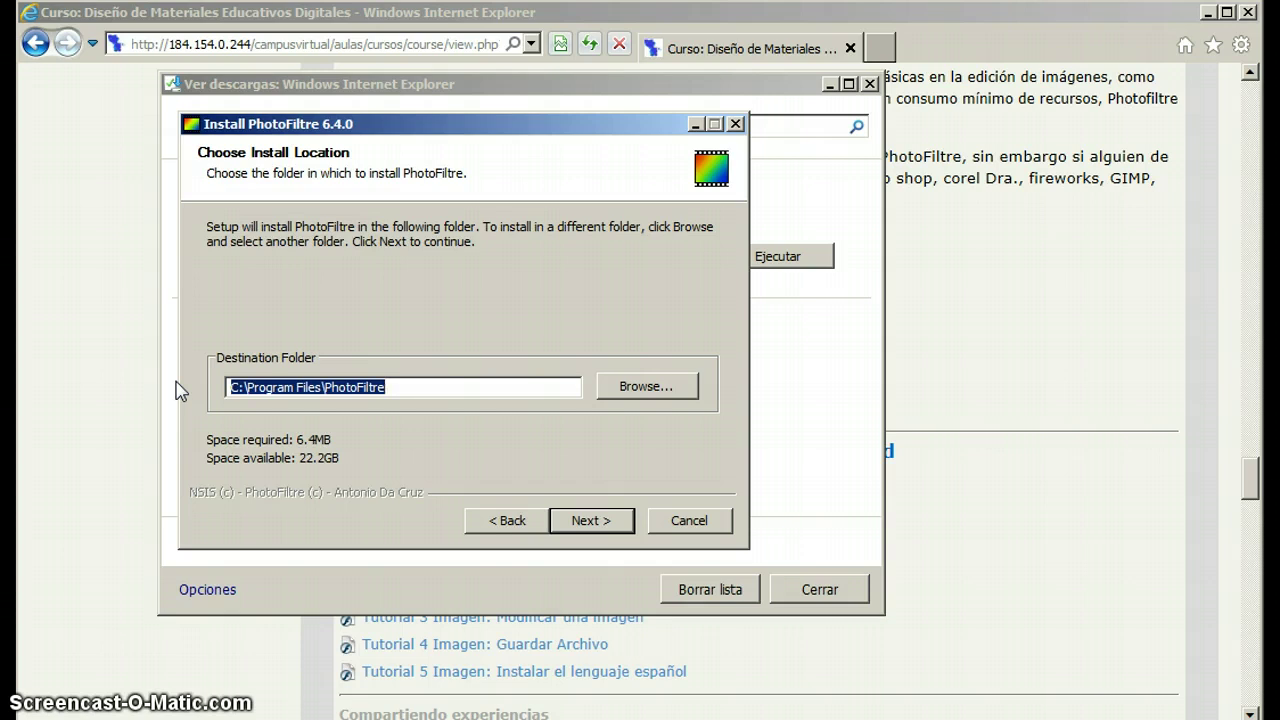
{"action": "left_click", "coordinate": [590, 520]}
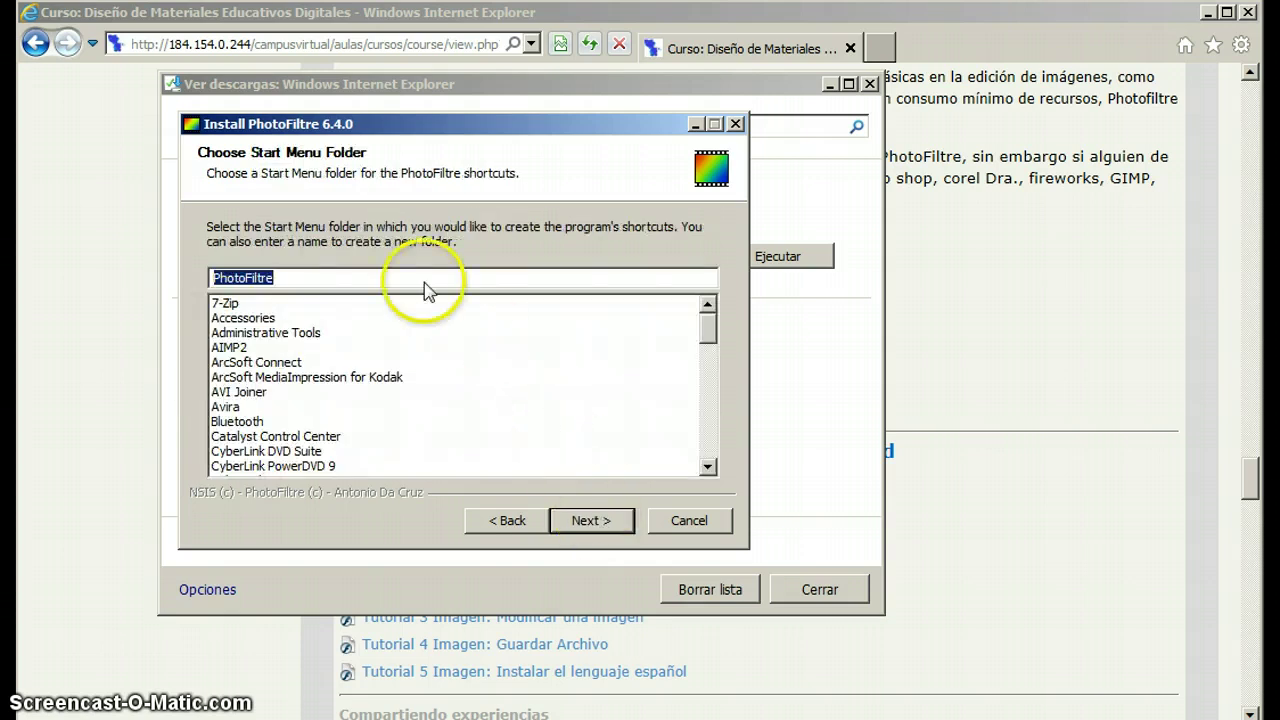
{"action": "left_click", "coordinate": [590, 520]}
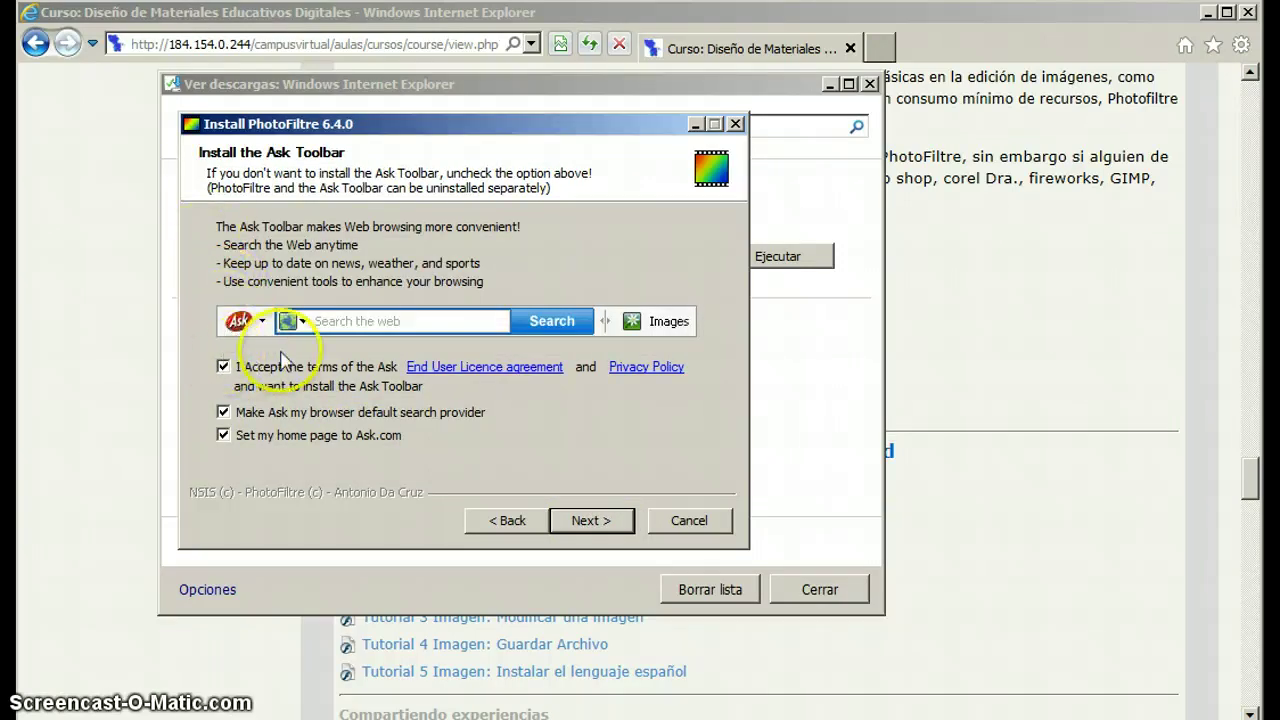
Decline the Ask Toolbar and install PhotoFiltre with a desktop icon, running the program on finishing the setup
{"action": "left_click", "coordinate": [223, 367]}
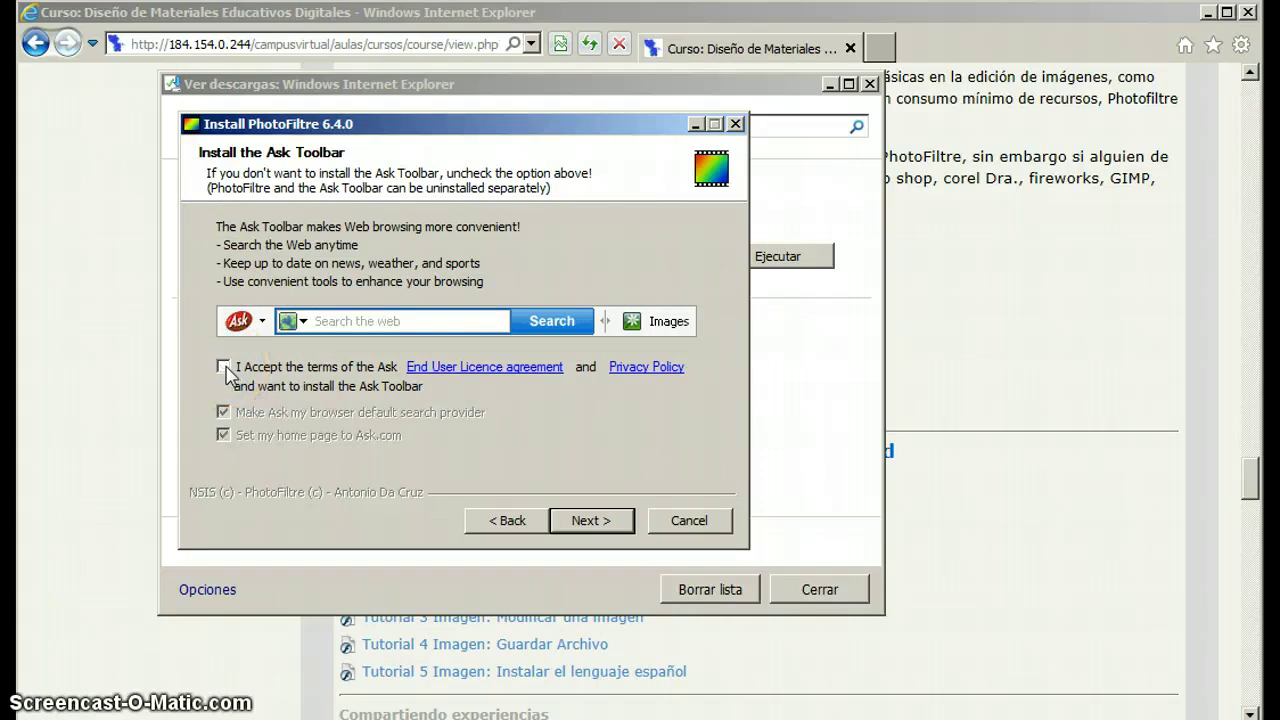
{"action": "left_click", "coordinate": [593, 520]}
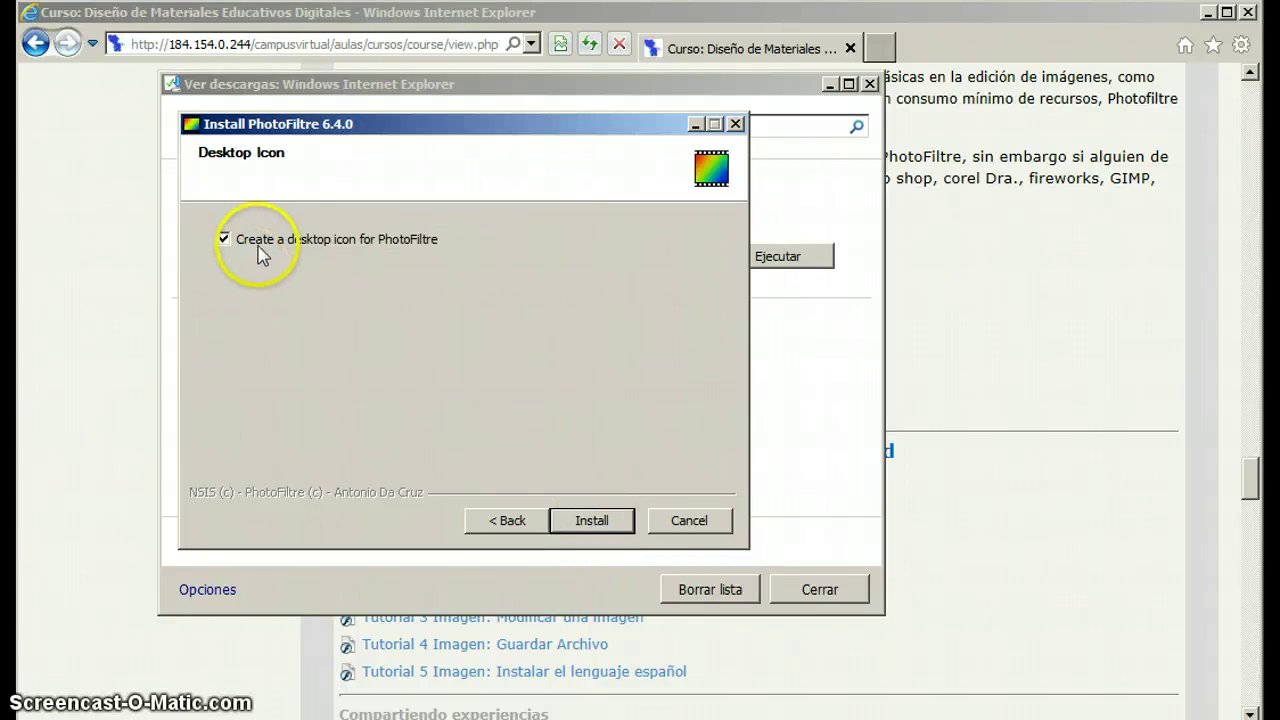
{"action": "left_click", "coordinate": [592, 521]}
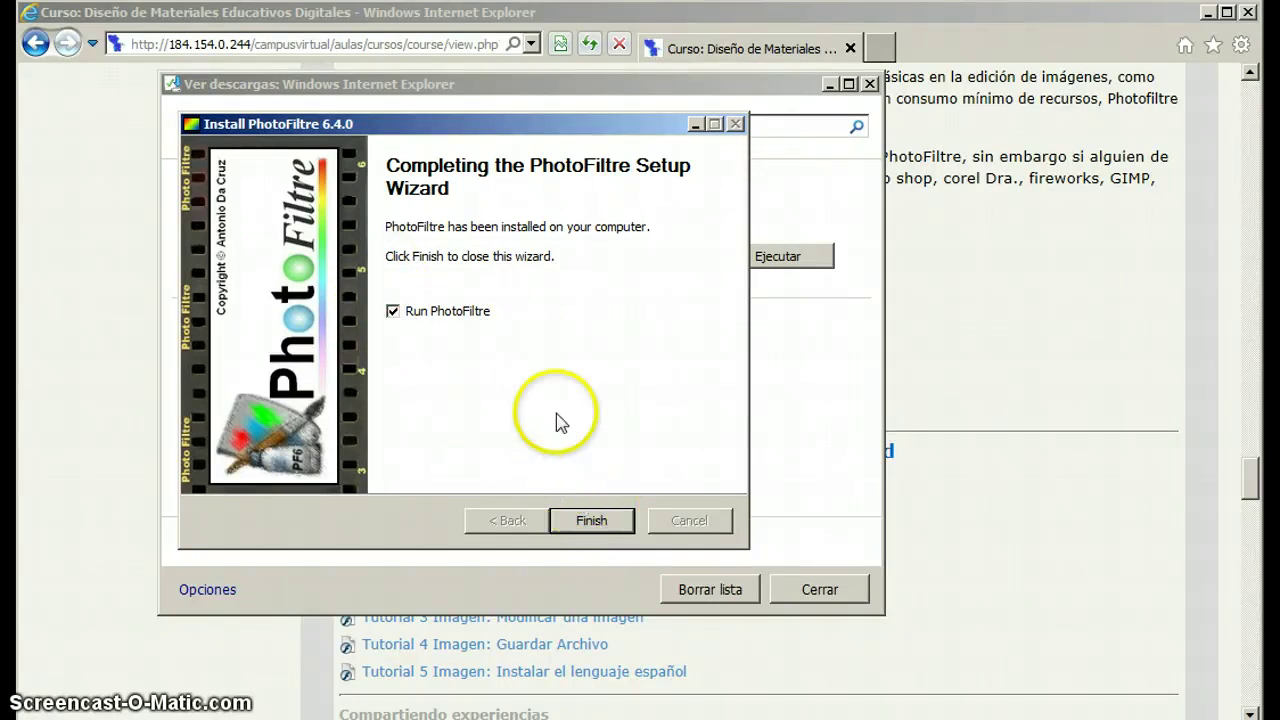
{"action": "left_click", "coordinate": [592, 521]}
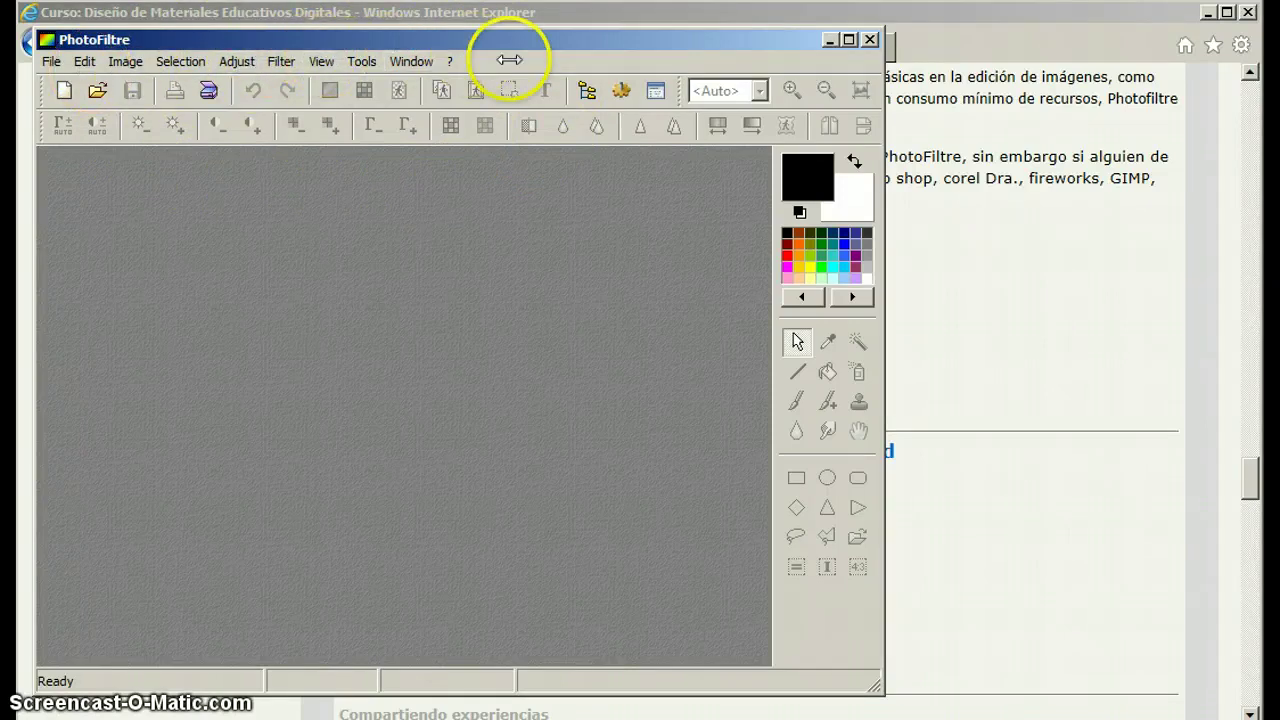
Exit PhotoFiltre, then clear and close the browser's download list
{"action": "left_click", "coordinate": [52, 62]}
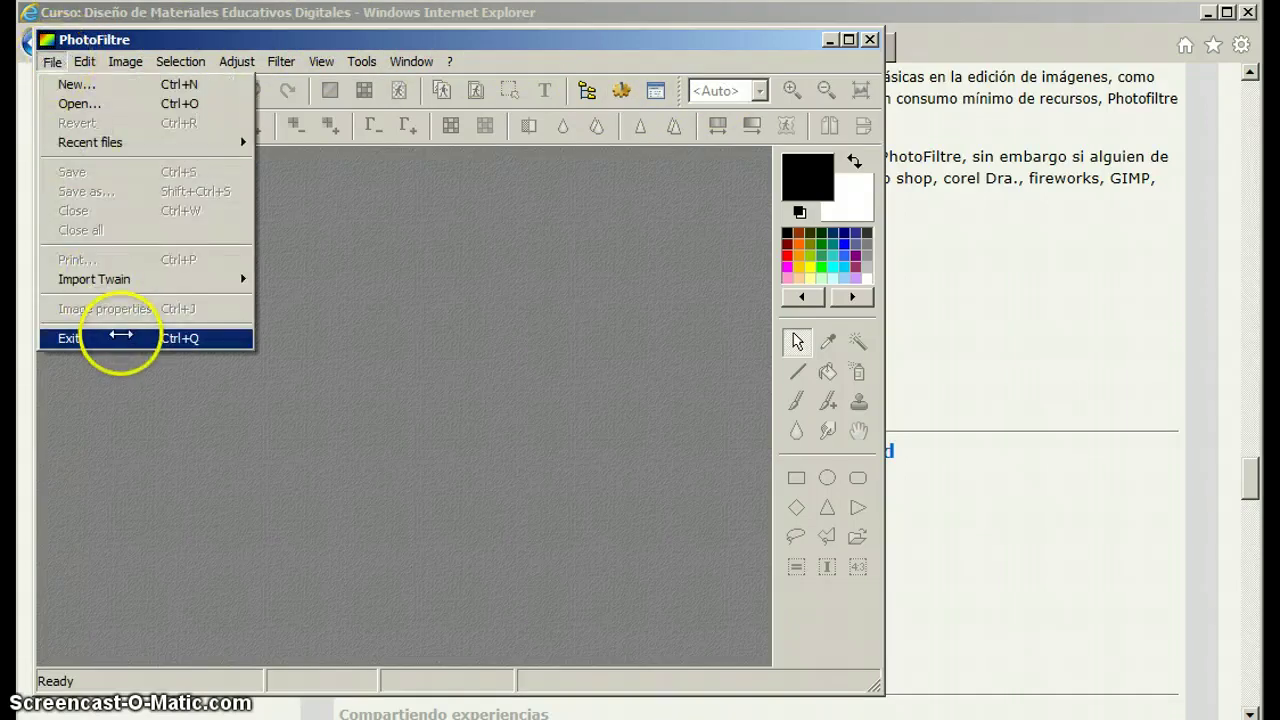
{"action": "left_click", "coordinate": [121, 338]}
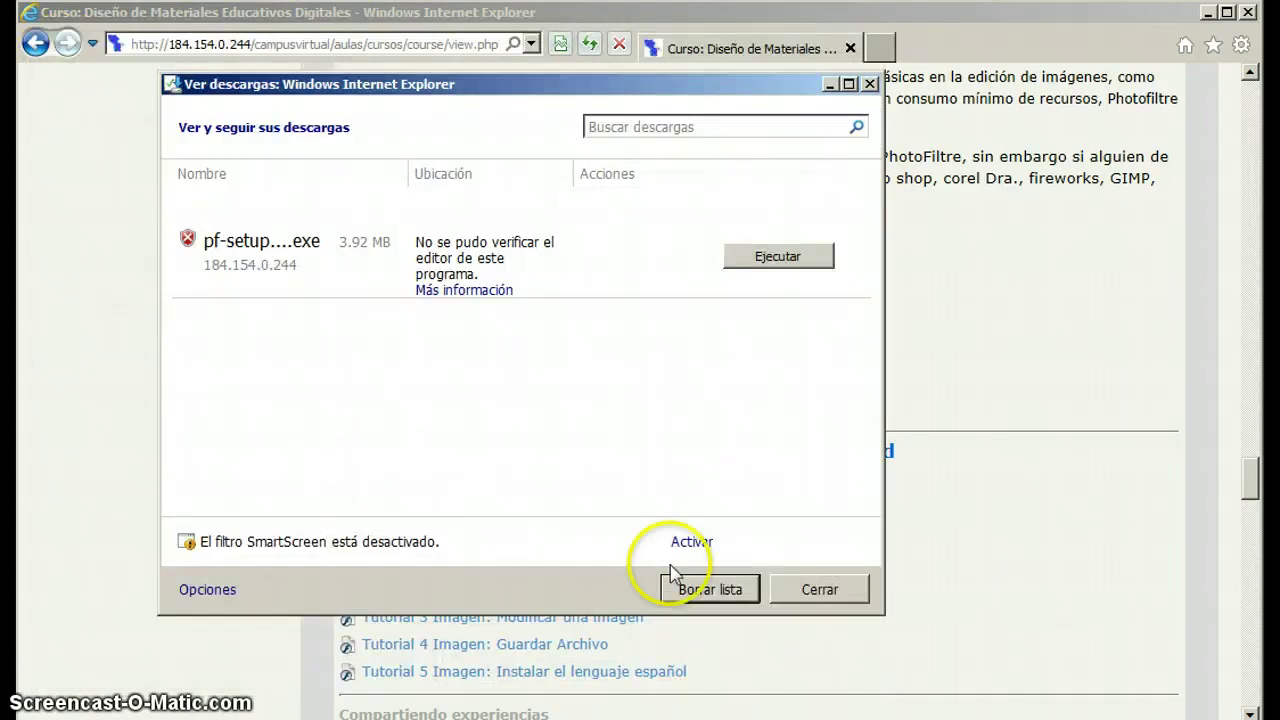
{"action": "left_click", "coordinate": [704, 590]}
{"action": "left_click", "coordinate": [786, 591]}
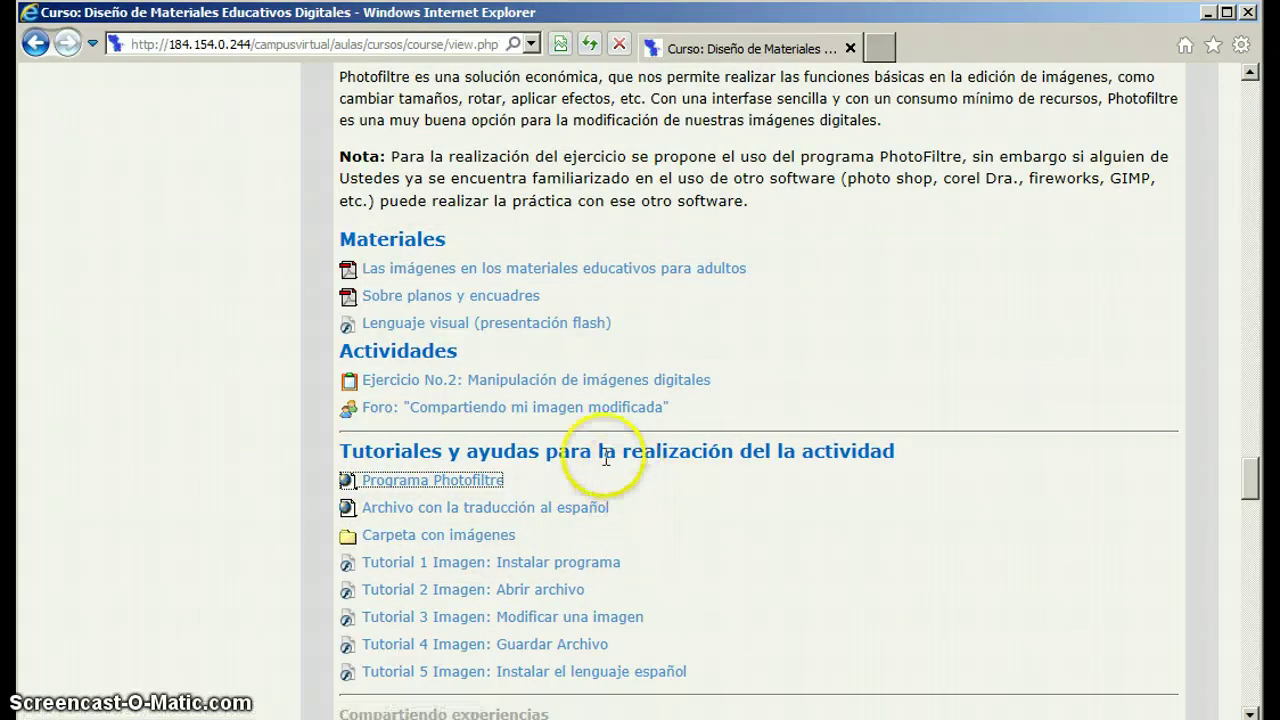
Download the Spanish translation file from the course page and save it as Translation in the Documents library, replacing the existing file
{"action": "left_click", "coordinate": [499, 515]}
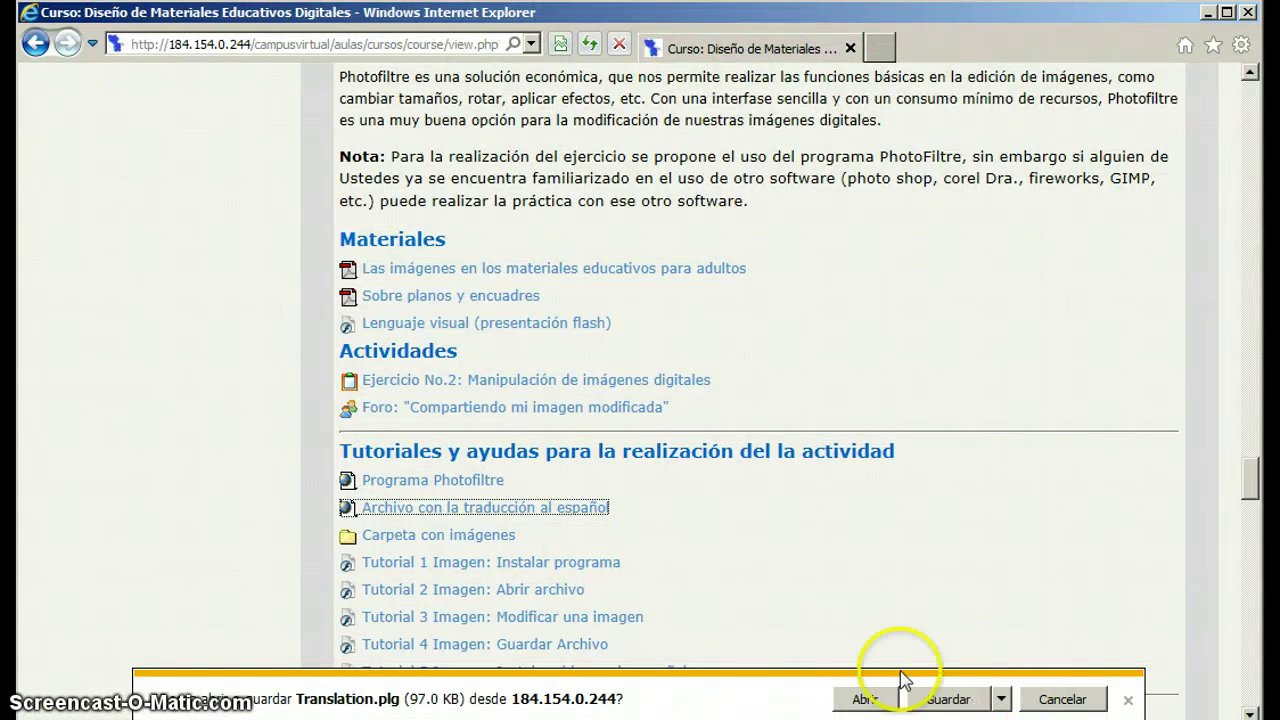
{"action": "left_click", "coordinate": [1004, 705]}
{"action": "left_click", "coordinate": [1060, 677]}
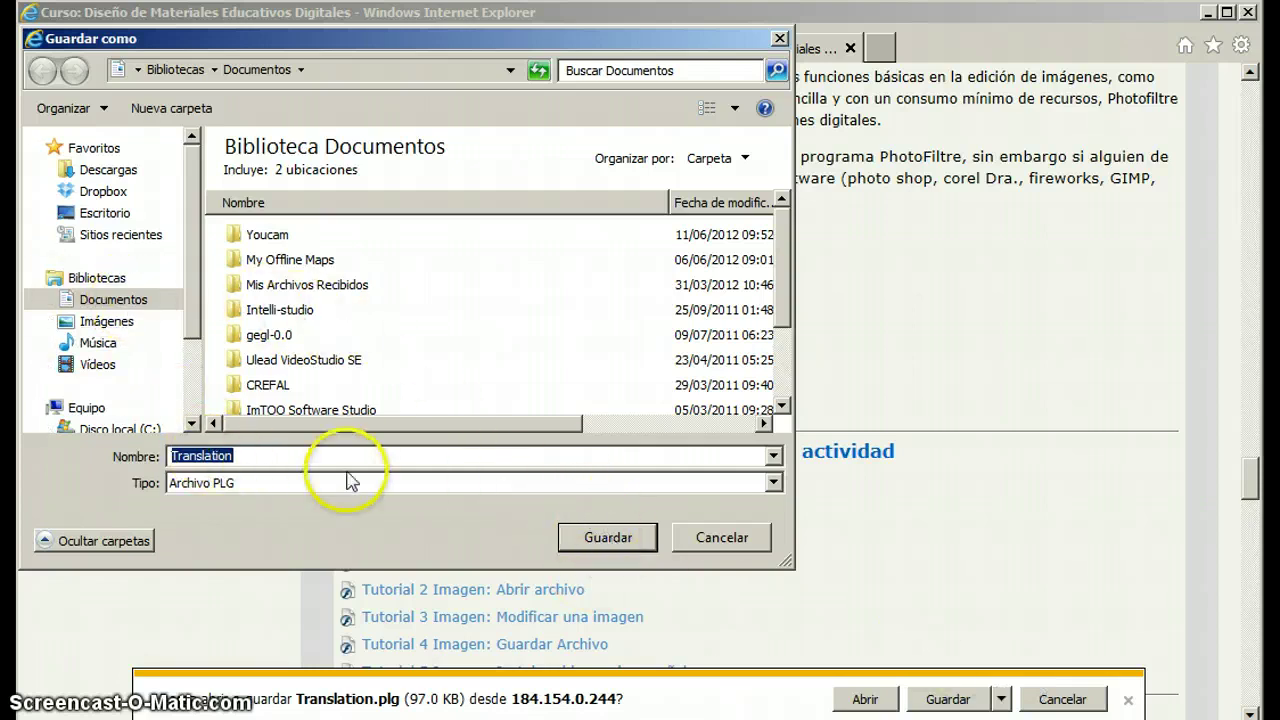
{"action": "left_click", "coordinate": [603, 540]}
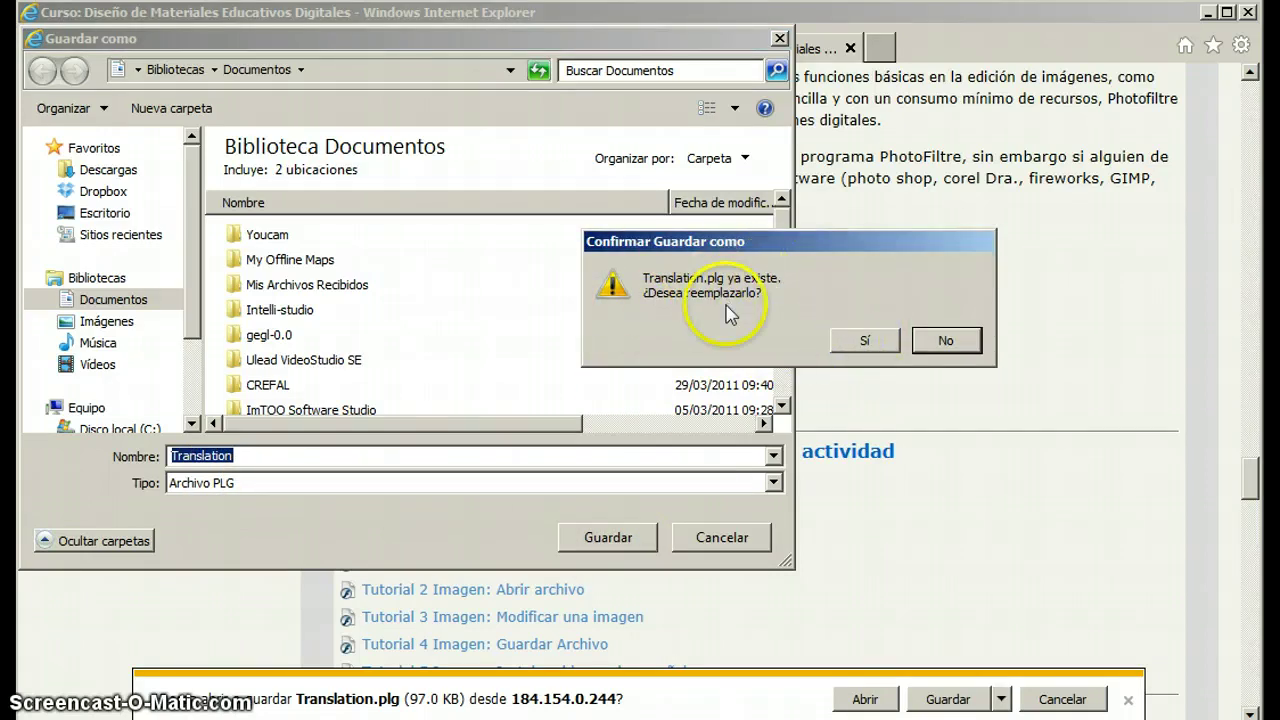
{"action": "left_click", "coordinate": [860, 342]}
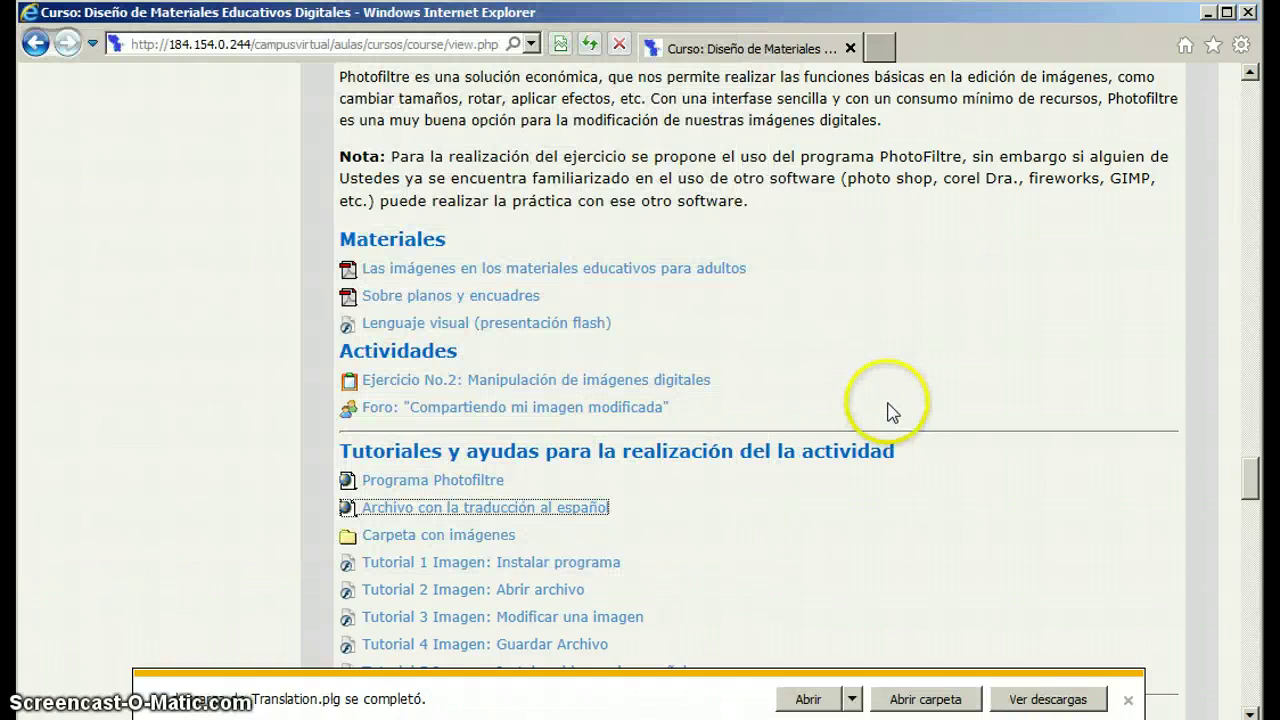
Open the folder containing the downloaded Translation.plg and copy the file
{"action": "left_click", "coordinate": [926, 699]}
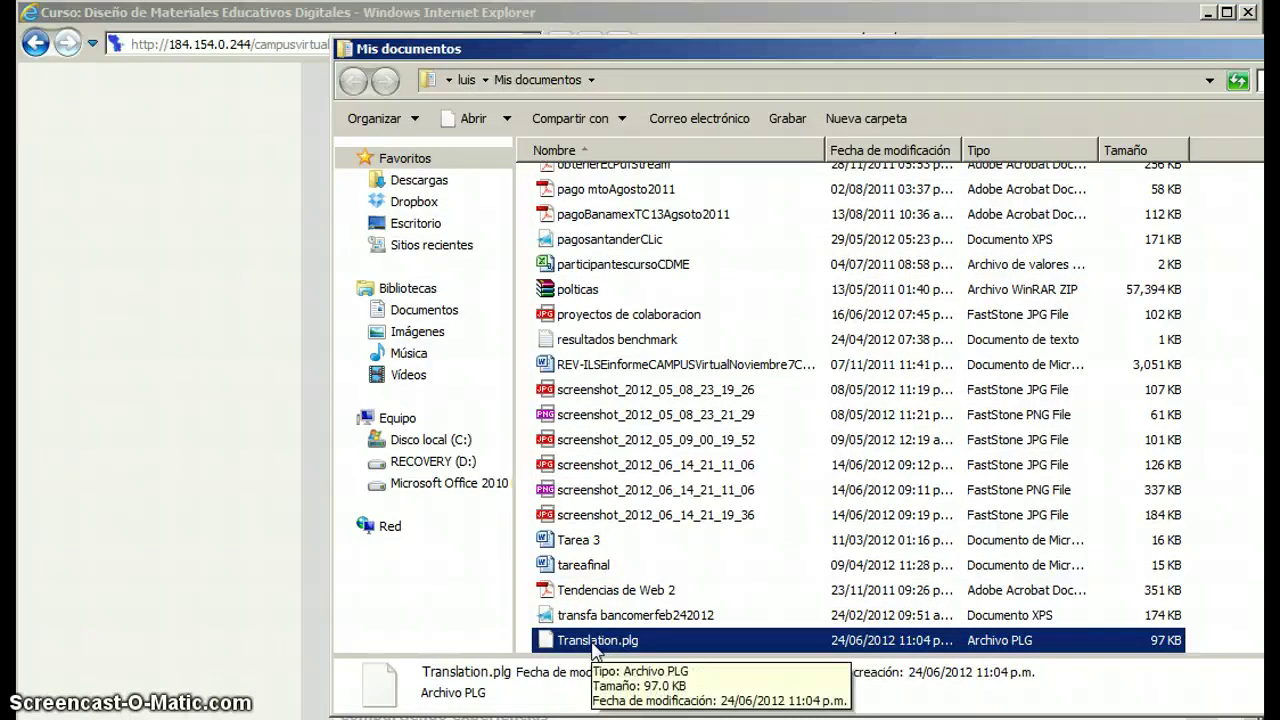
{"action": "right_click", "coordinate": [595, 648]}
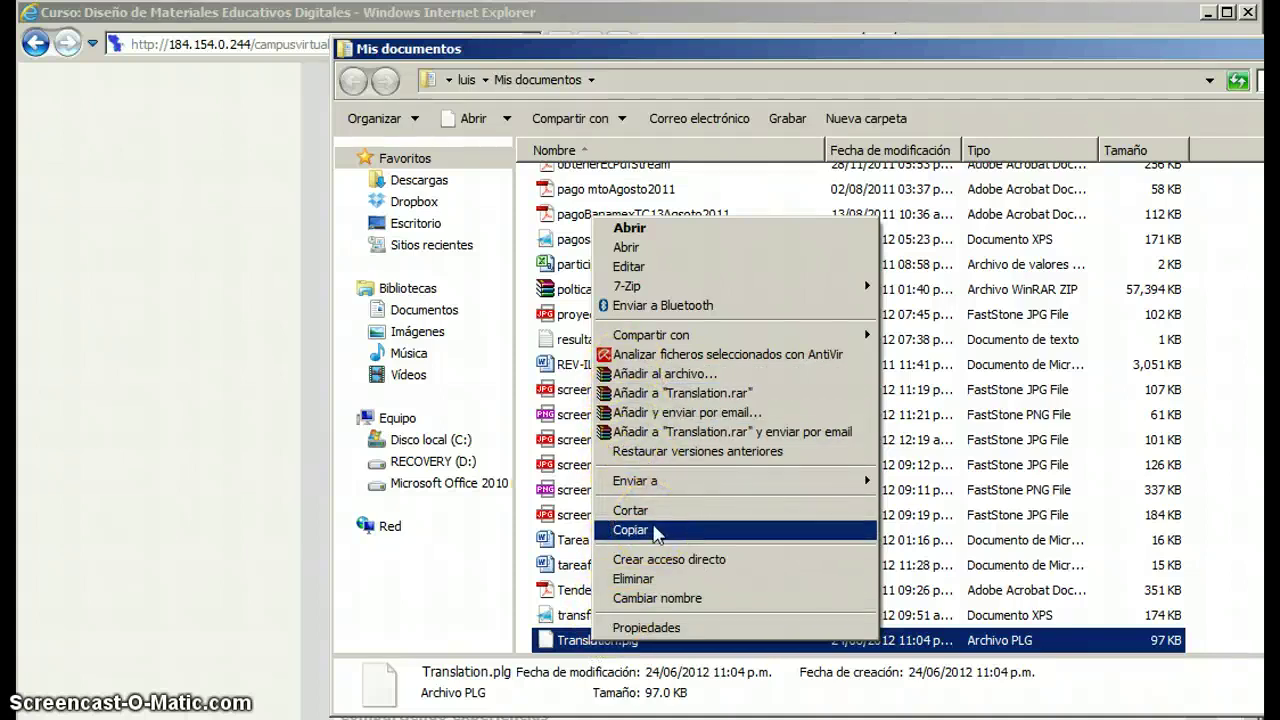
{"action": "left_click", "coordinate": [632, 530]}
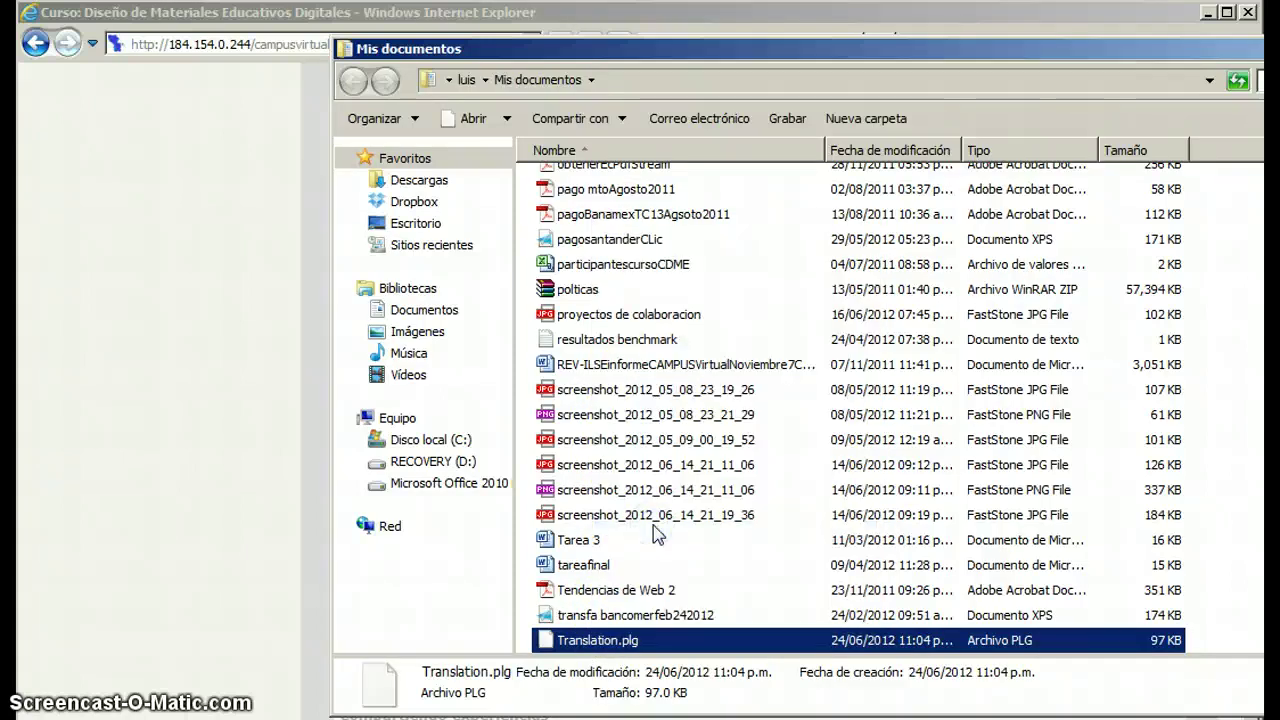
Paste the copied Translation.plg into the PhotoFiltre folder under Archivos de programa on drive C:, granting administrator permission
{"action": "left_click", "coordinate": [413, 445]}
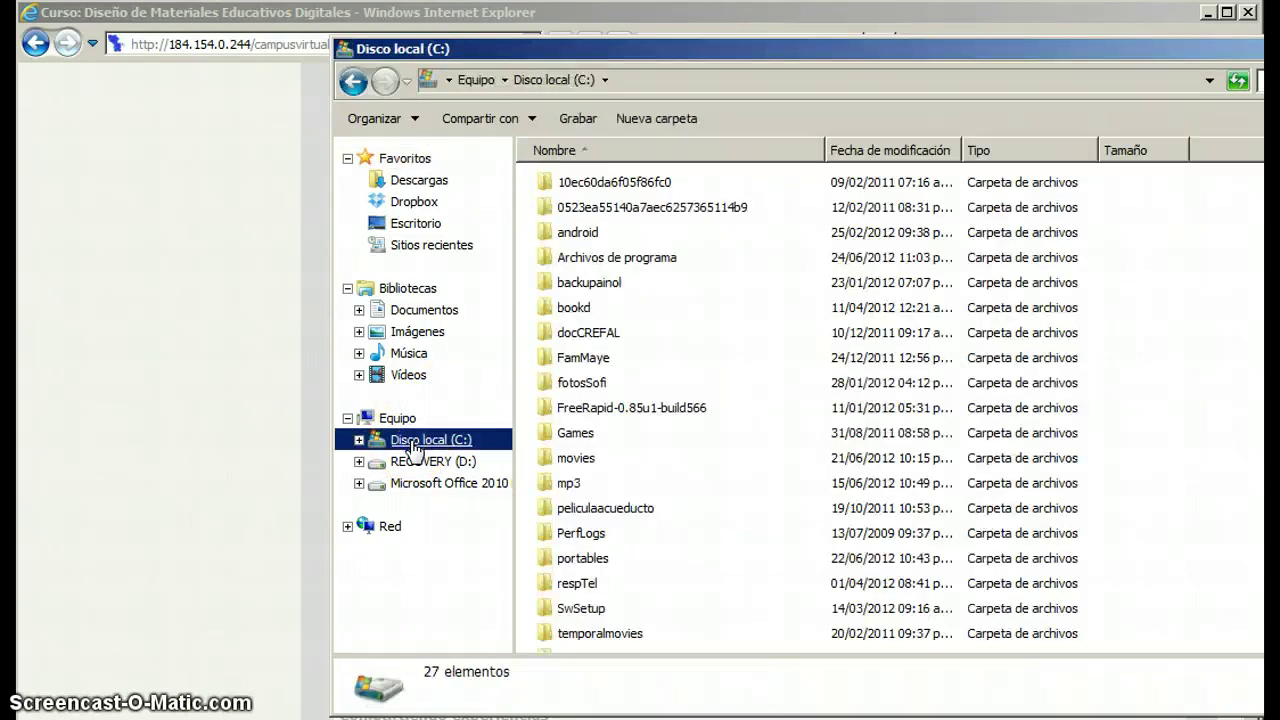
{"action": "double_click", "coordinate": [598, 260]}
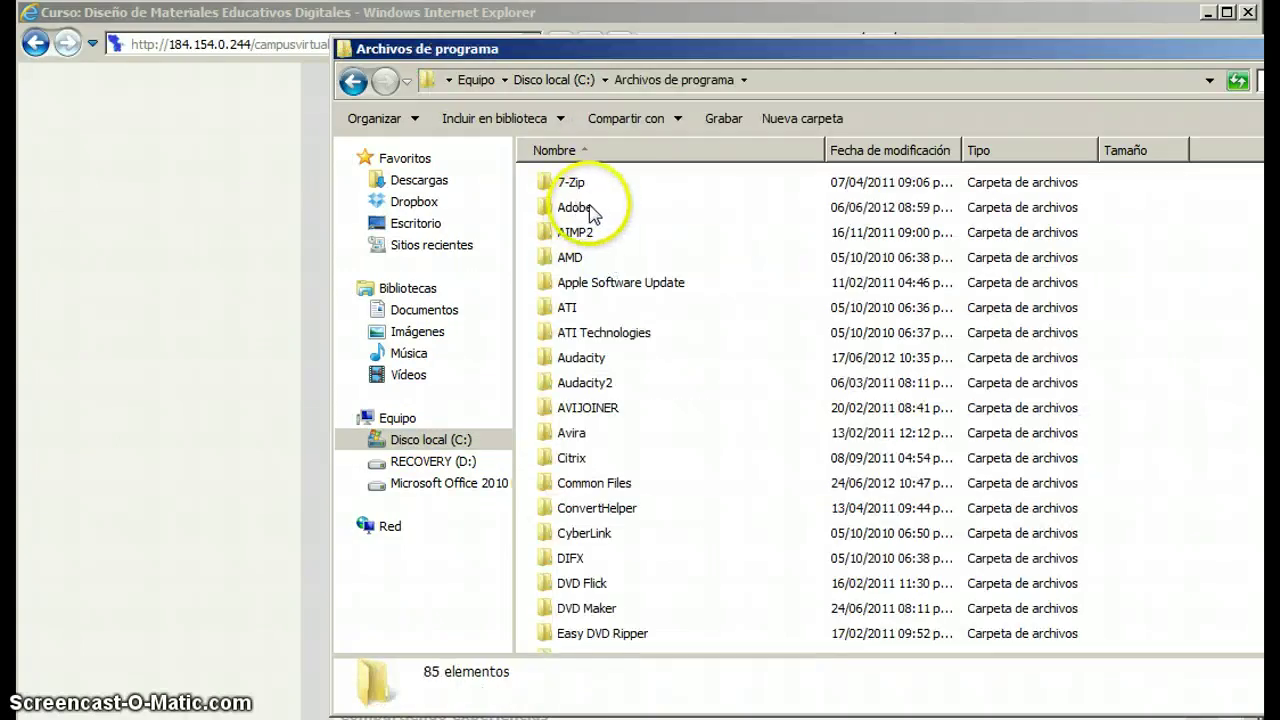
{"action": "scroll", "coordinate": [622, 388], "scroll_direction": "down", "scroll_amount": 1}
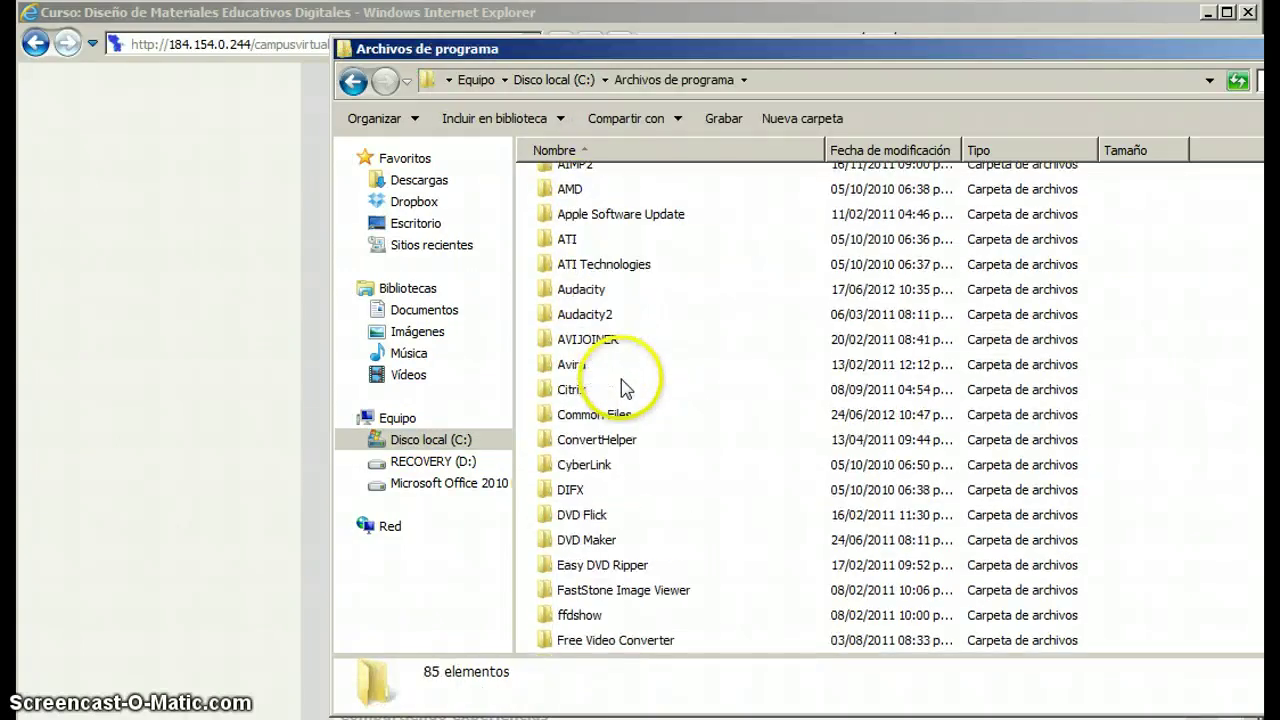
{"action": "scroll", "coordinate": [622, 388], "scroll_direction": "down", "scroll_amount": 10}
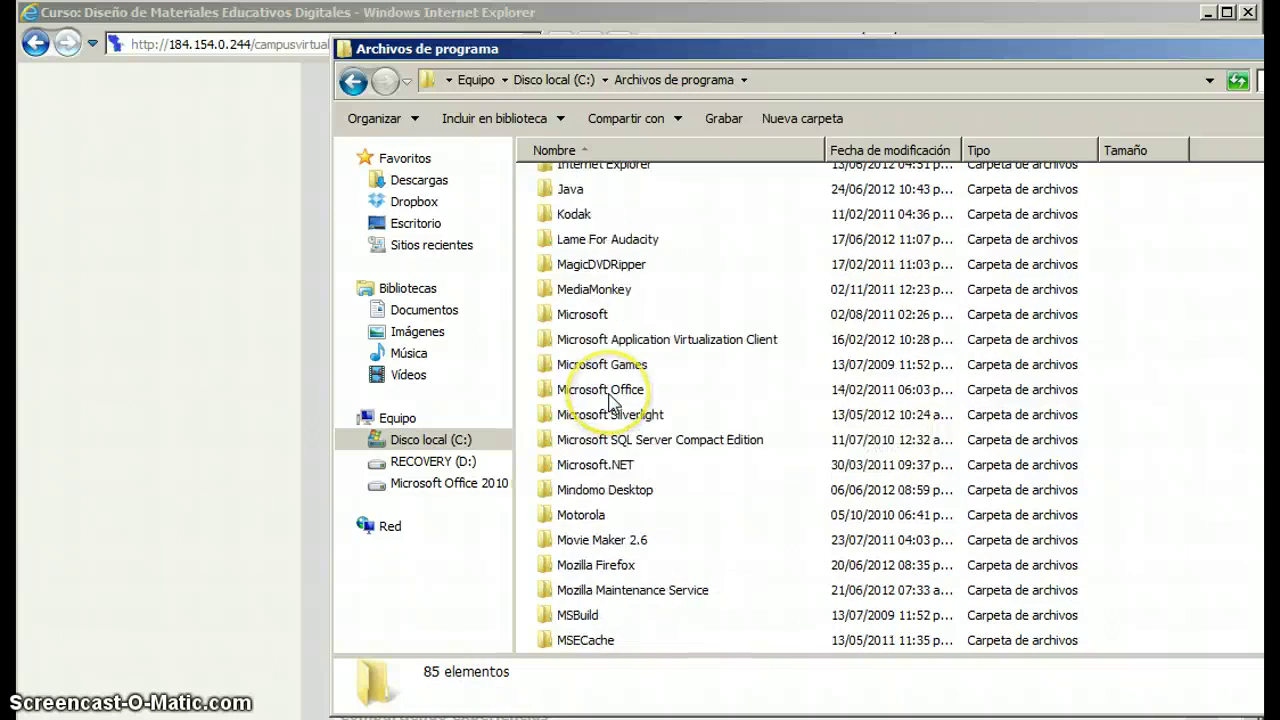
{"action": "scroll", "coordinate": [609, 400], "scroll_direction": "down", "scroll_amount": 4}
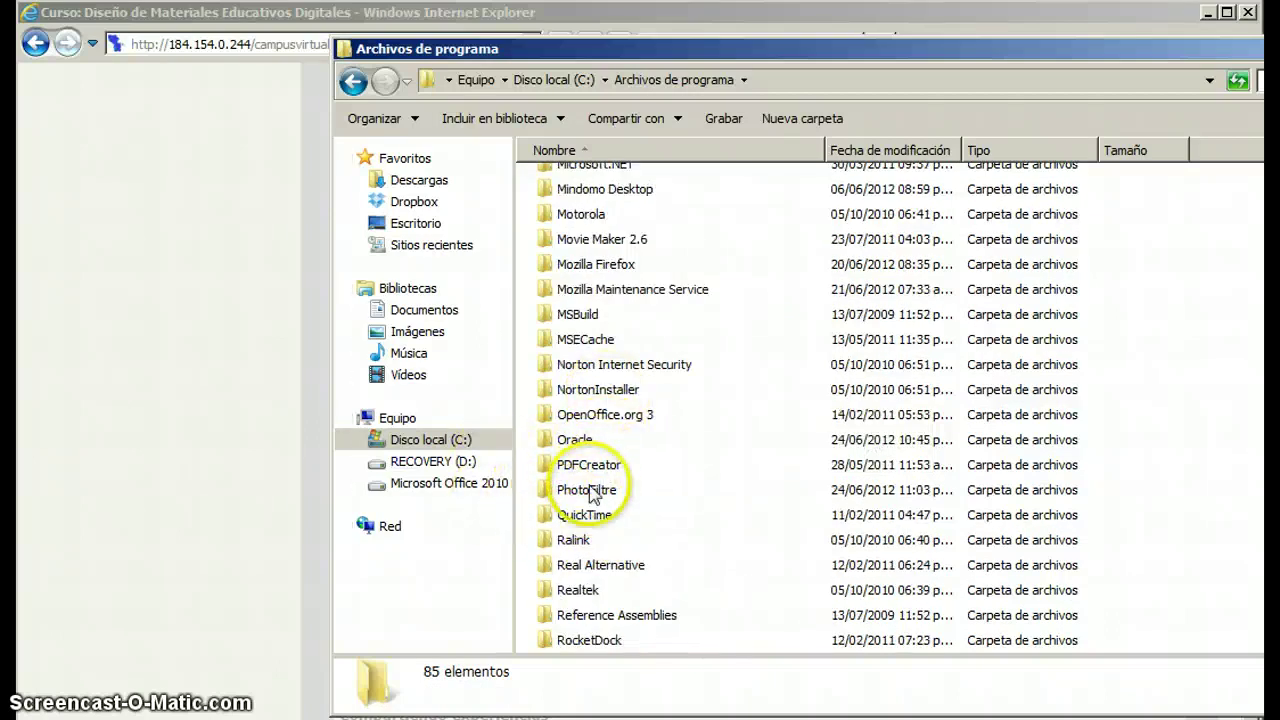
{"action": "mouse_move", "coordinate": [591, 497]}
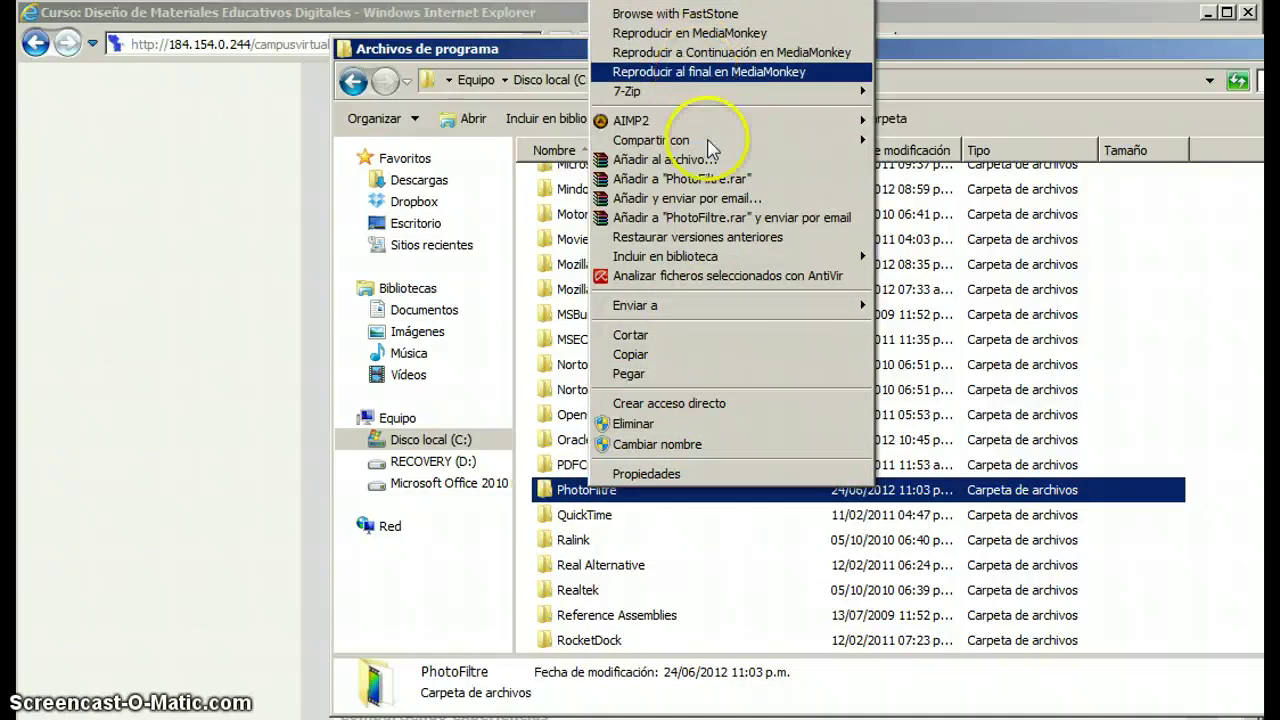
{"action": "left_click", "coordinate": [698, 375]}
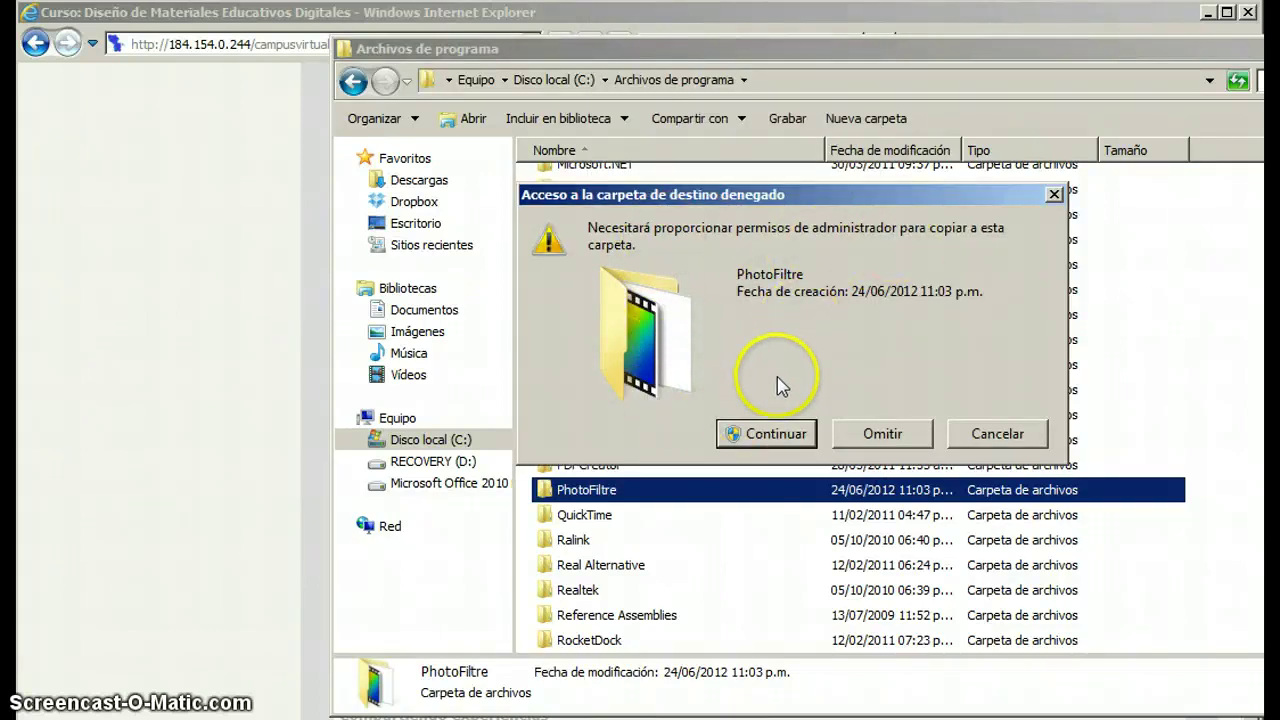
{"action": "left_click", "coordinate": [756, 435]}
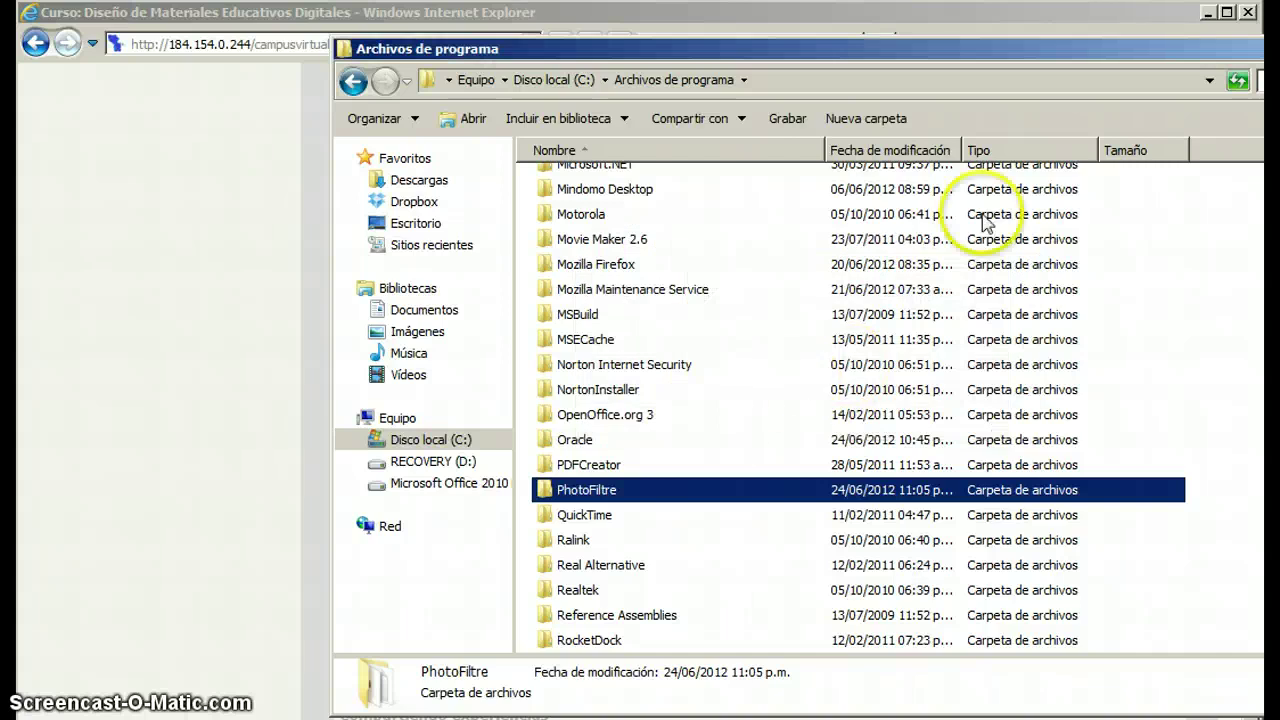
Close the browser and the Archivos de programa window, then start PhotoFiltre
{"action": "left_click", "coordinate": [1250, 13]}
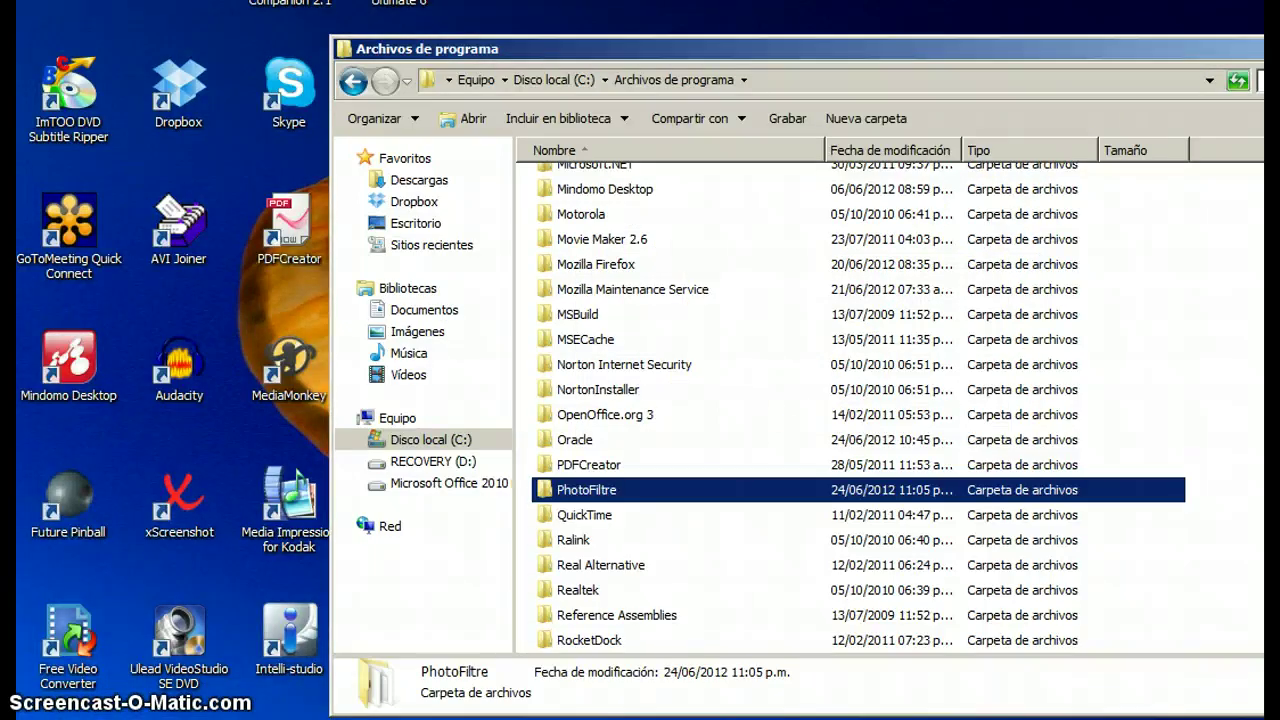
{"action": "key", "text": "alt+F4"}
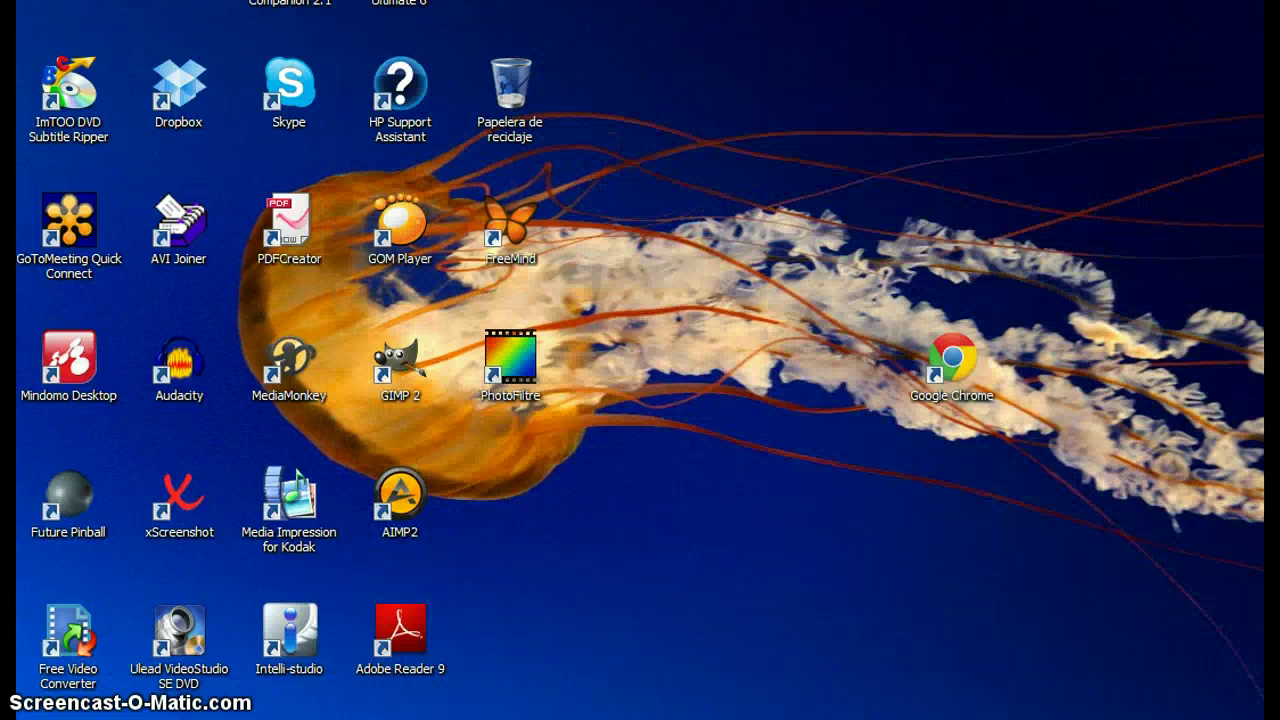
{"action": "key", "text": "super"}
{"action": "left_click", "coordinate": [92, 637]}
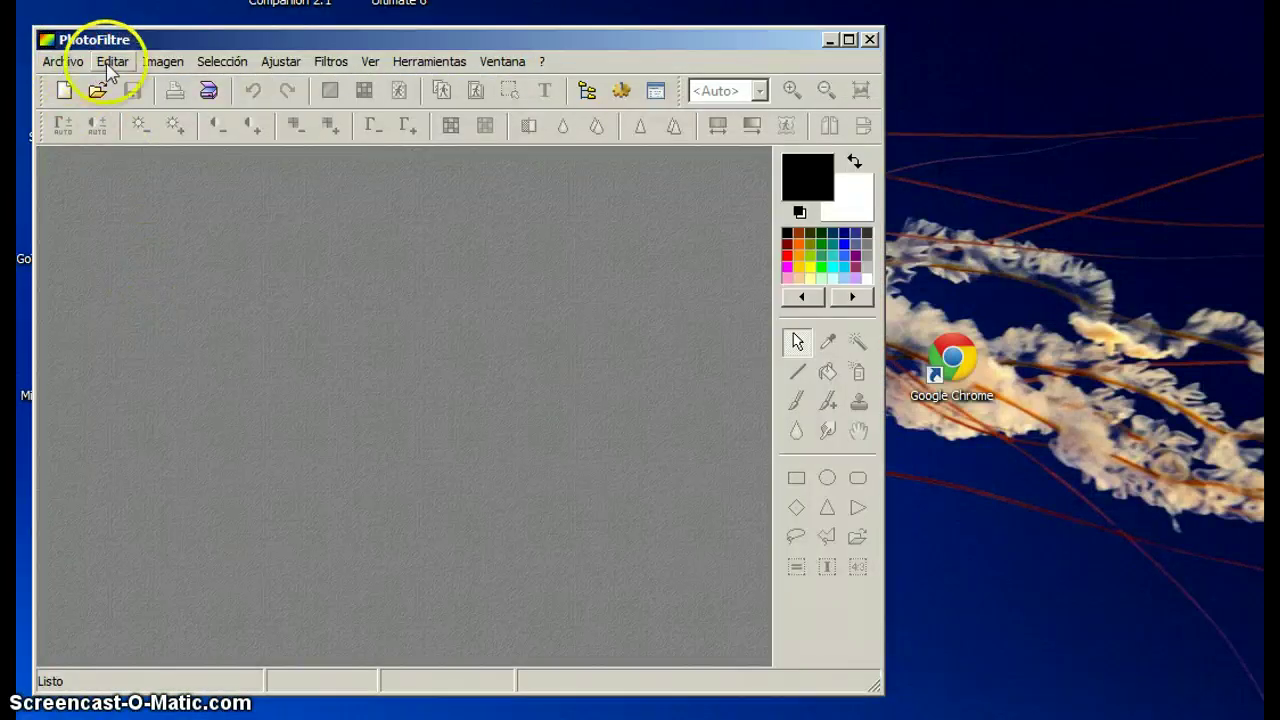
Look through the PhotoFiltre menus, including Herramientas and Archivo, to check the interface language
{"action": "left_click", "coordinate": [330, 62]}
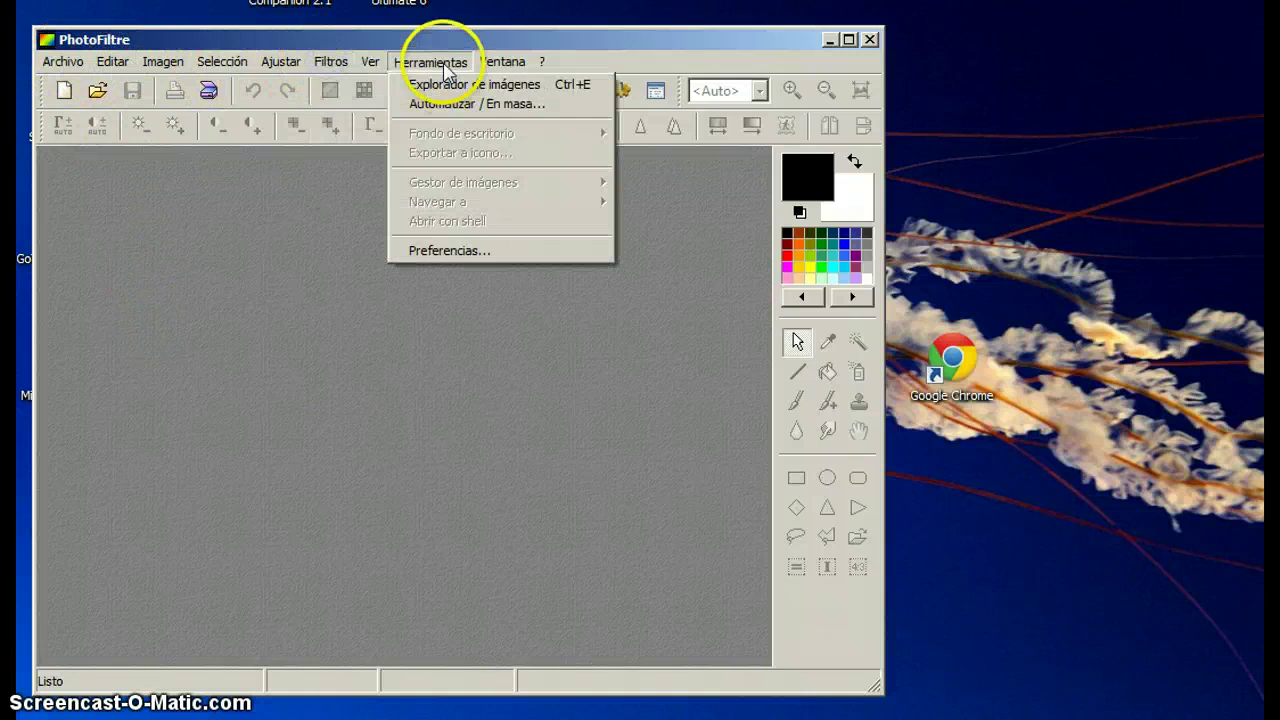
{"action": "mouse_move", "coordinate": [66, 66]}
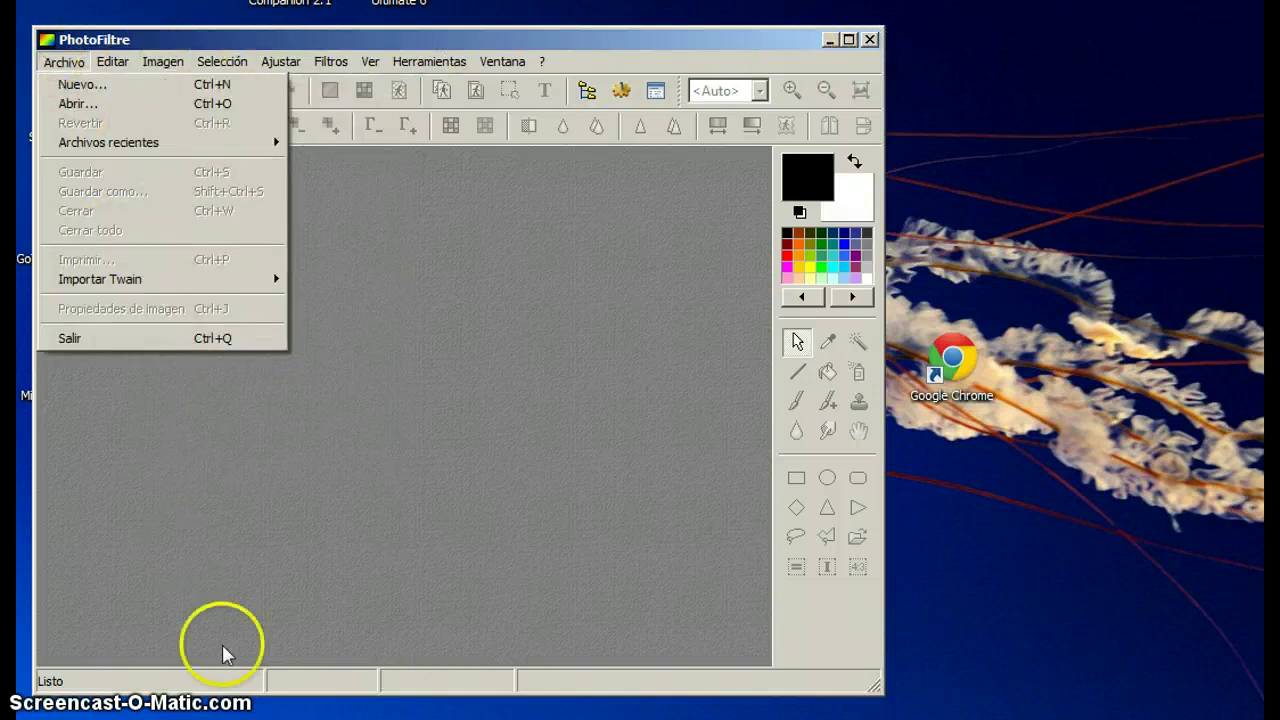
{"action": "key", "text": "Escape"}
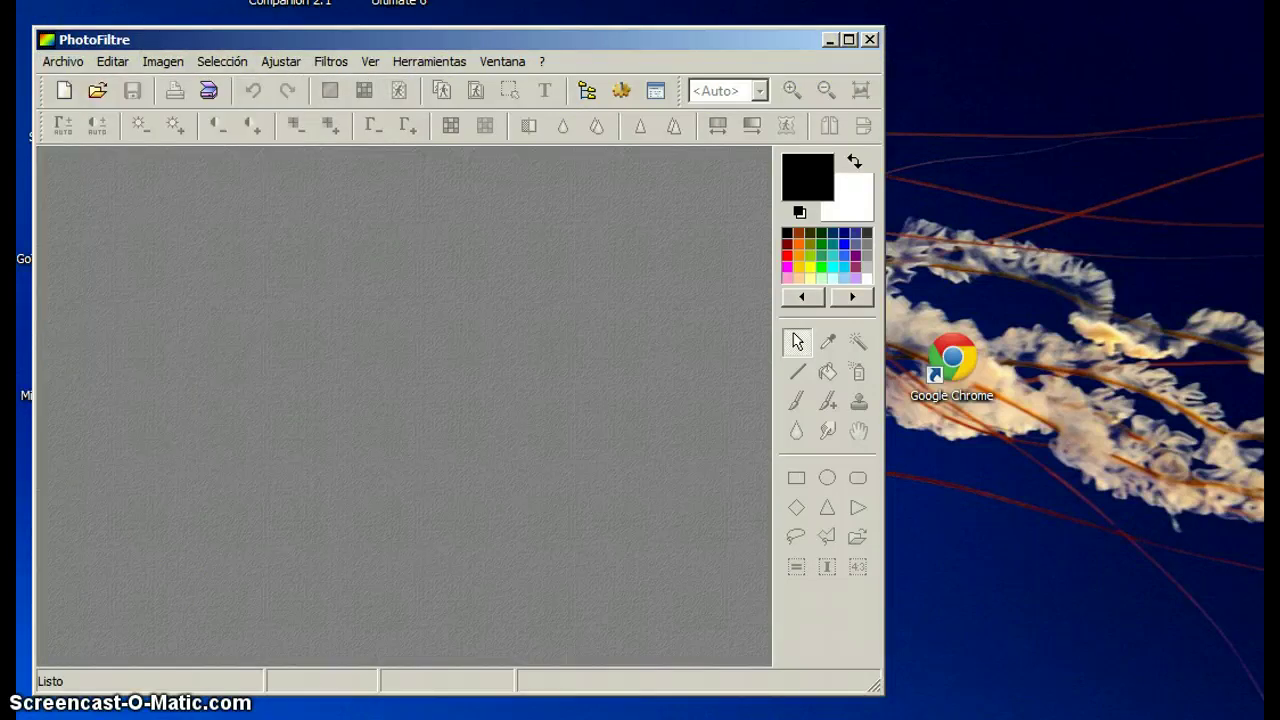